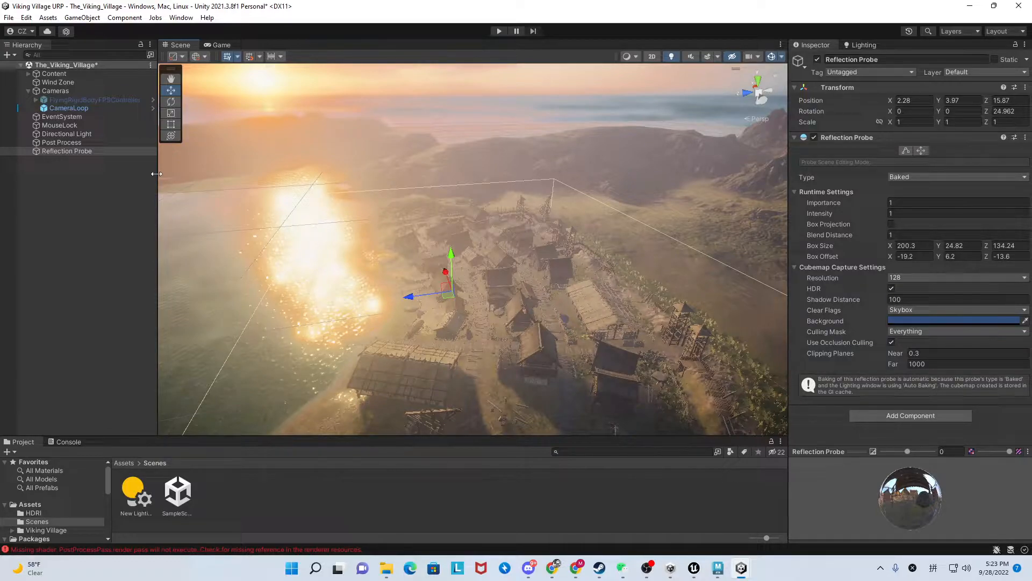
# Review the Post Process volume's overrides, and disable and re-enable the object to compare the village with and without post-processing.
pyautogui.click(84, 143)
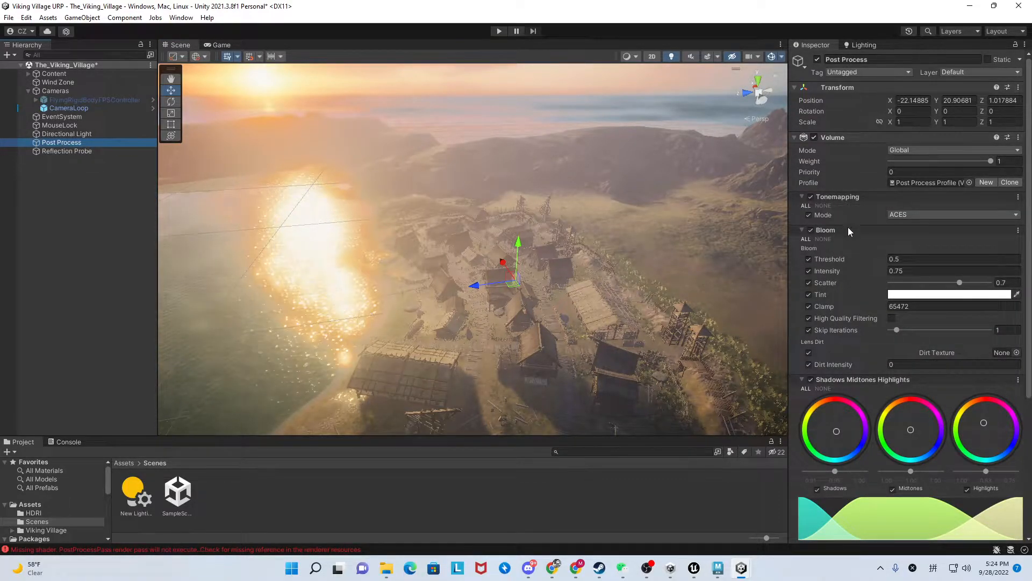
pyautogui.scroll(-2, 847, 228)
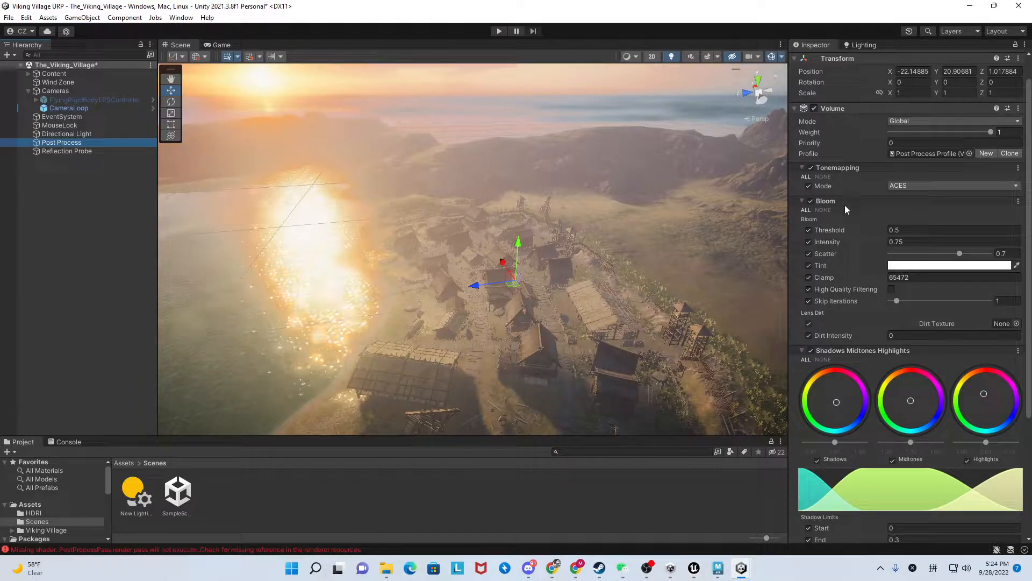
pyautogui.scroll(-6, 846, 207)
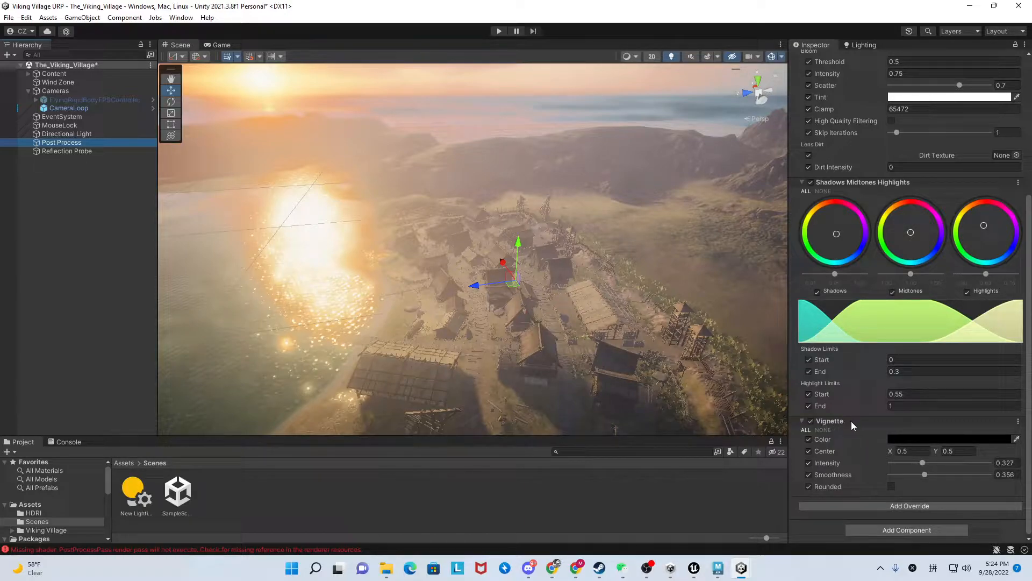
pyautogui.scroll(4, 852, 421)
pyautogui.scroll(3, 852, 420)
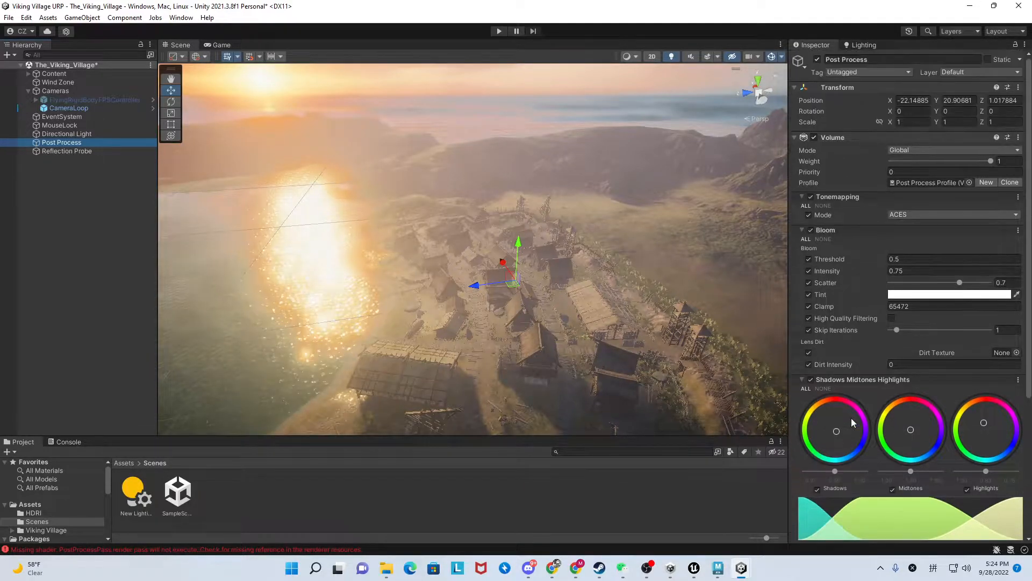
pyautogui.click(818, 60)
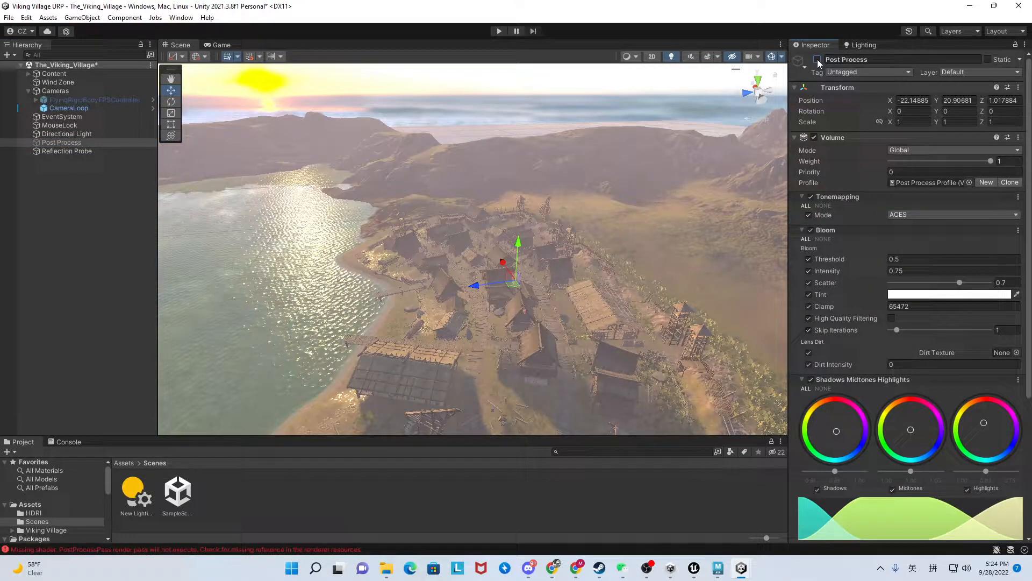
pyautogui.click(818, 59)
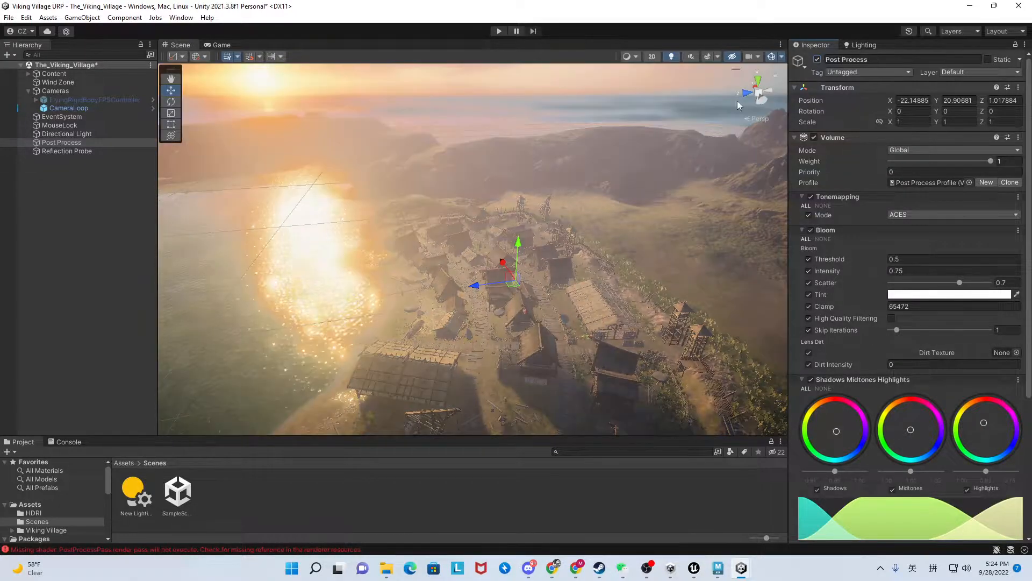
# Select the Reflection Probe and fly closer to the village to inspect the area the probe covers.
pyautogui.click(66, 151)
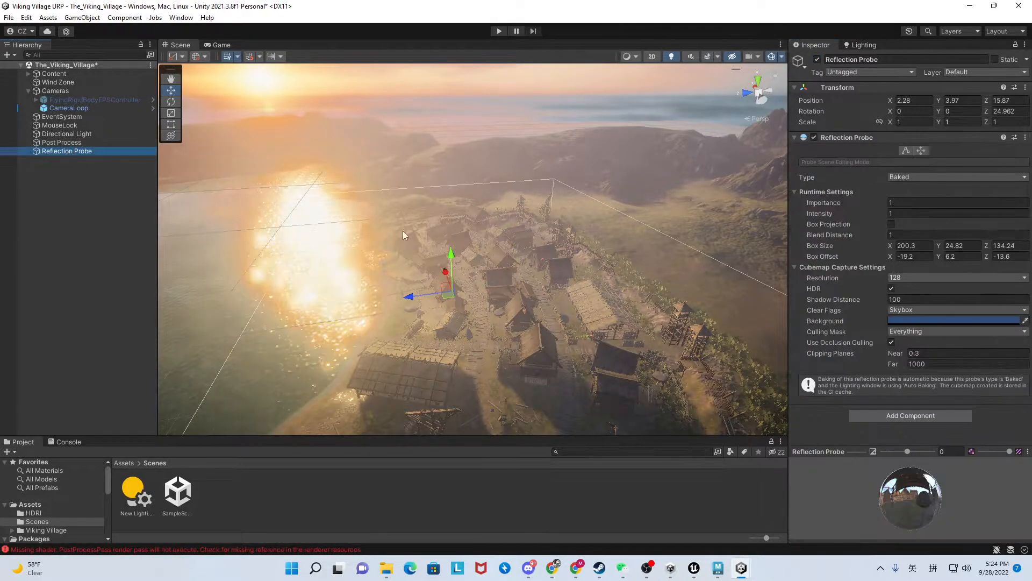
pyautogui.moveTo(542, 221); pyautogui.dragTo(581, 207, button='right')
pyautogui.press('w')
pyautogui.press('w')
pyautogui.press('s')
pyautogui.press('w')
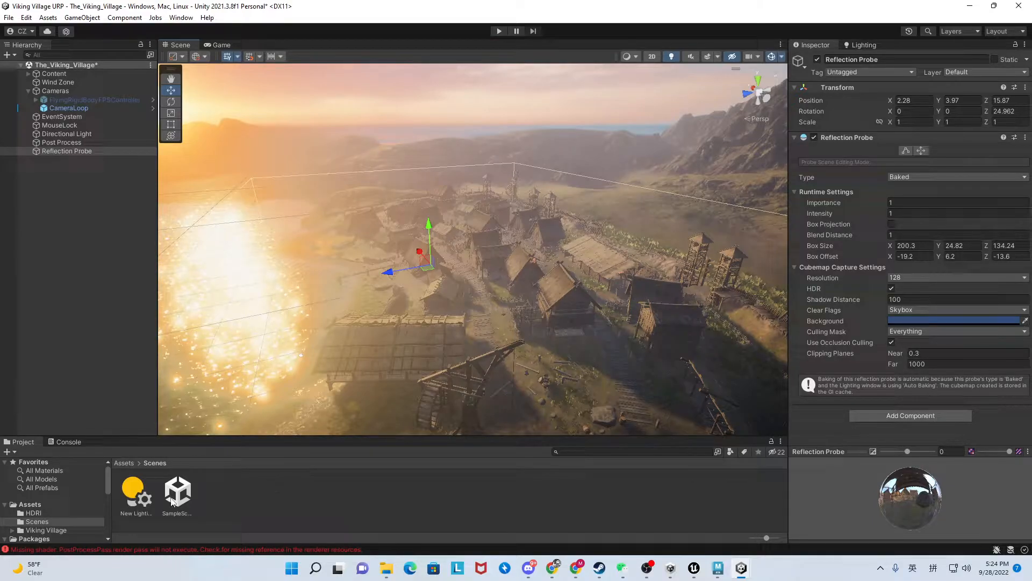
# Open the HDRI assets folder, and run the village scene in Play mode and stop it after watching the camera loop.
pyautogui.click(41, 511)
pyautogui.moveTo(527, 338); pyautogui.dragTo(516, 320, button='right')
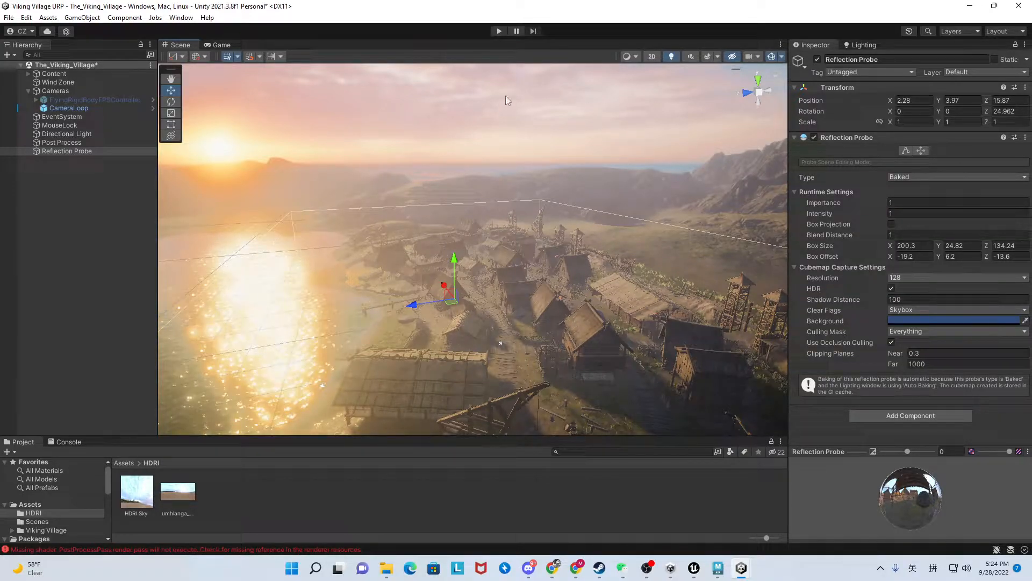
pyautogui.click(499, 31)
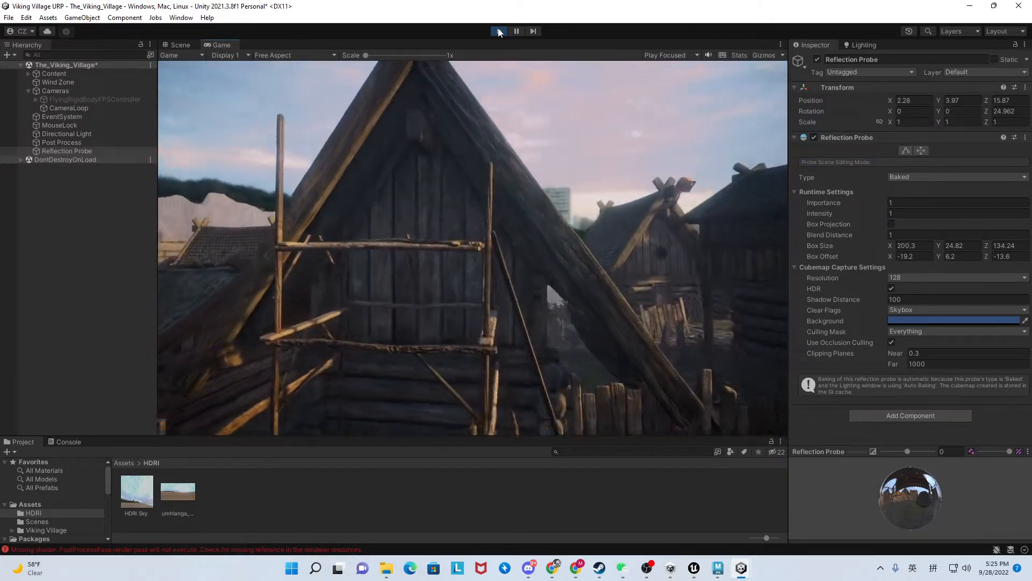
pyautogui.click(499, 31)
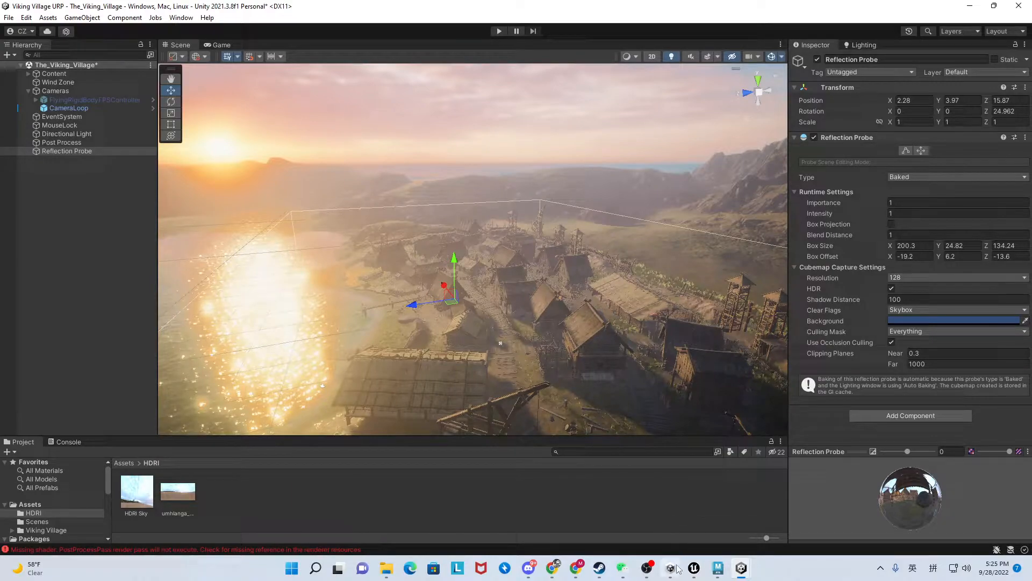
# Switch to the other Unity editor window with the Noon classroom scene and look around the room.
pyautogui.moveTo(741, 574)
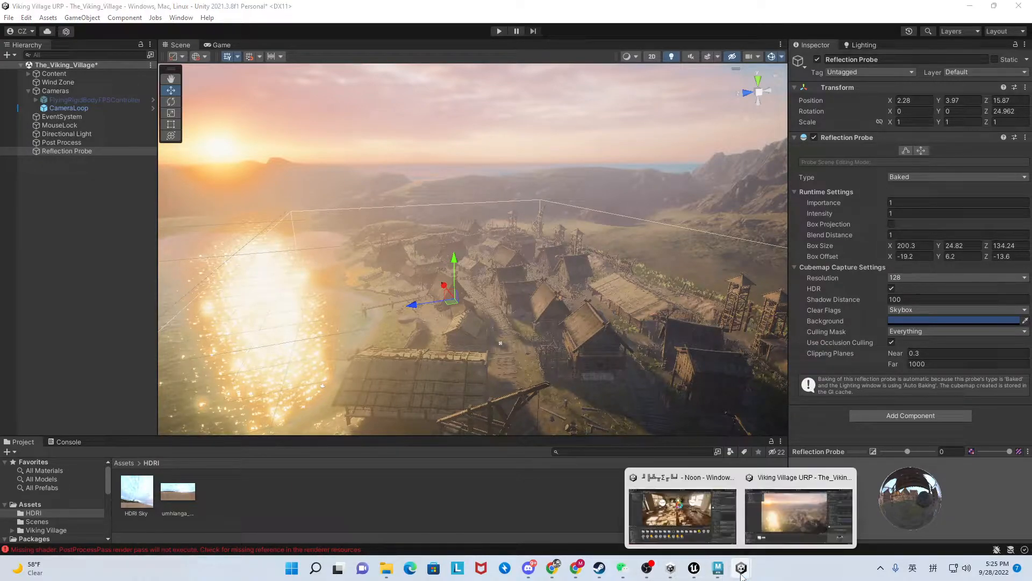
pyautogui.click(707, 525)
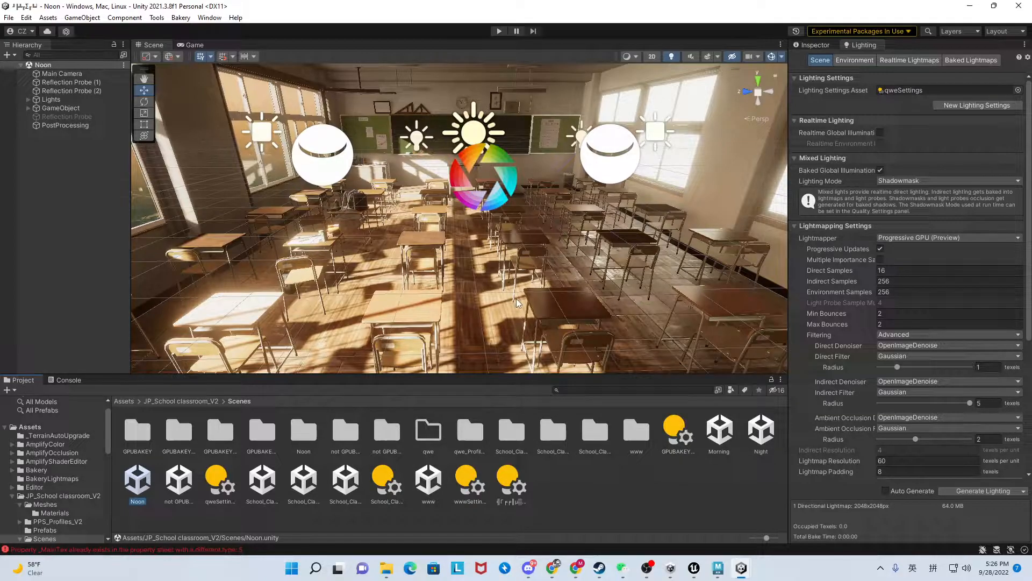
pyautogui.moveTo(464, 267); pyautogui.dragTo(475, 272, button='right')
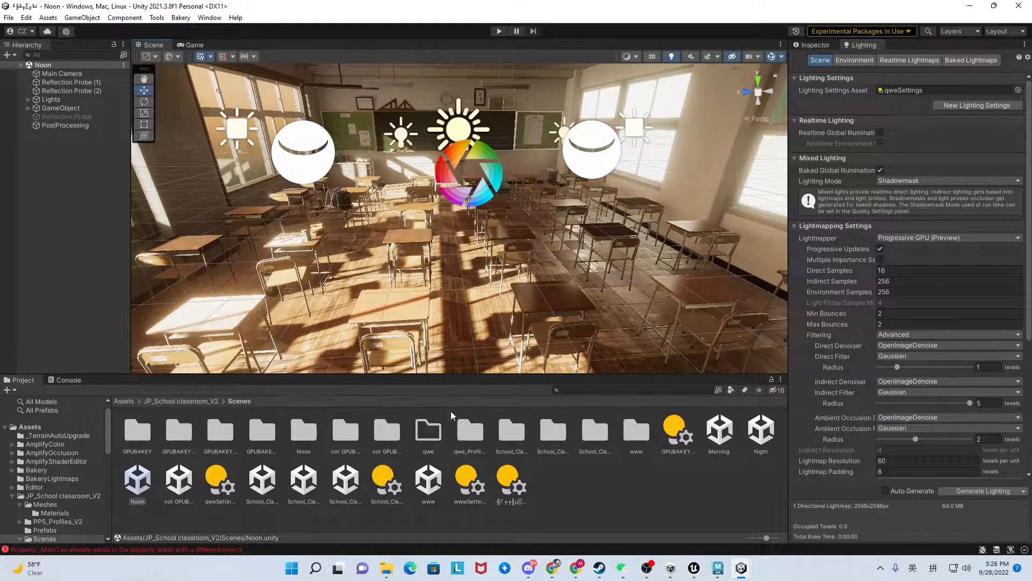
# Open the www and School_Classroom scenes to compare their lighting, and return to the Noon scene.
pyautogui.doubleClick(428, 482)
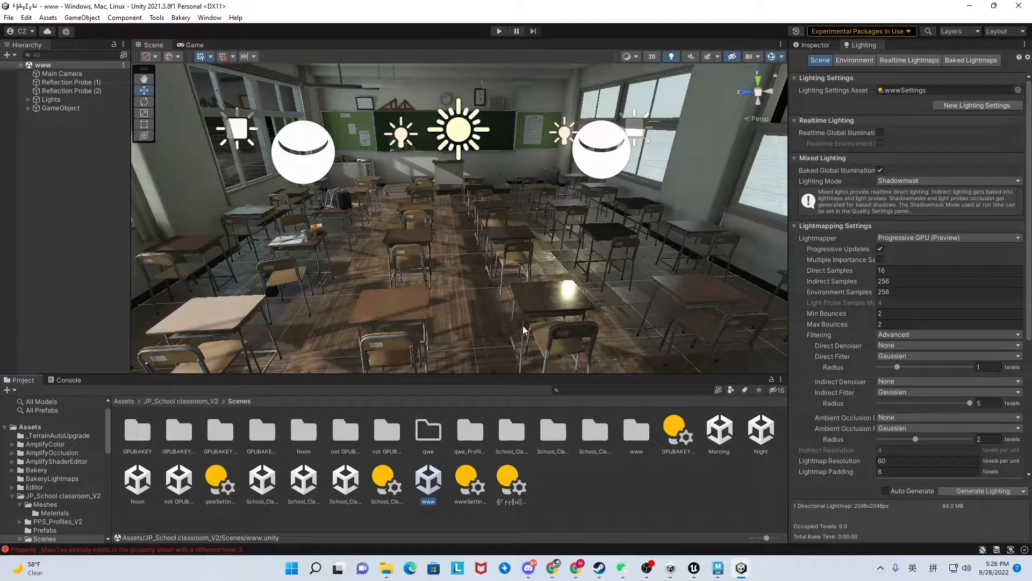
pyautogui.doubleClick(348, 486)
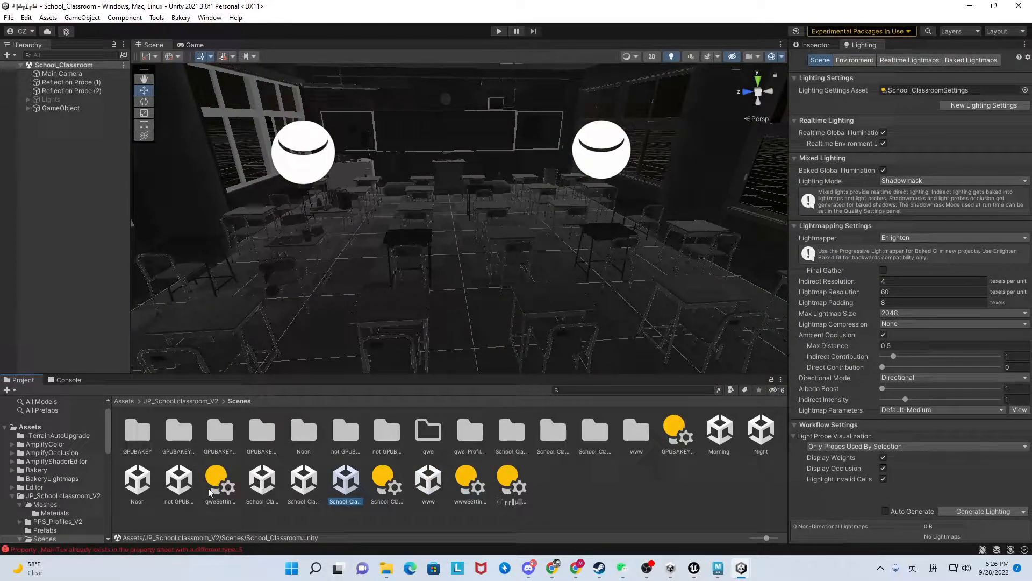
pyautogui.doubleClick(138, 484)
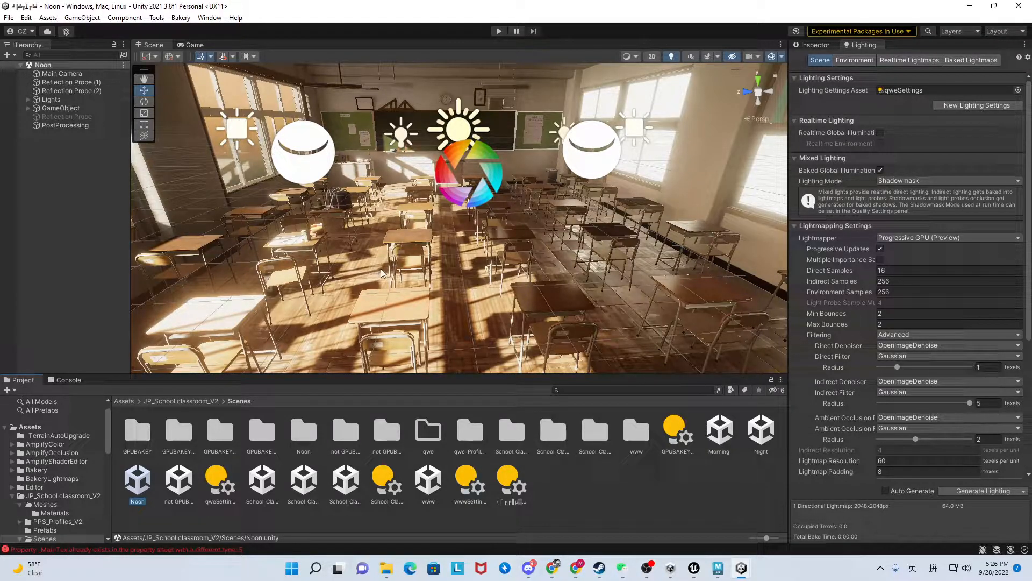
# Inspect the PostProcessing object's settings and toggle it off and on to compare the classroom's look.
pyautogui.click(71, 124)
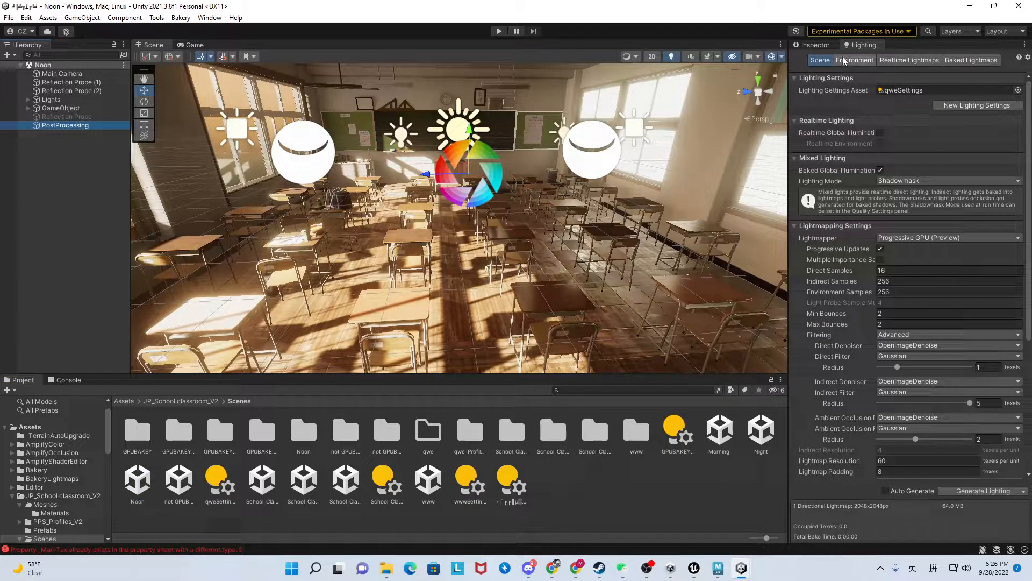
pyautogui.click(815, 45)
pyautogui.click(818, 60)
pyautogui.click(817, 59)
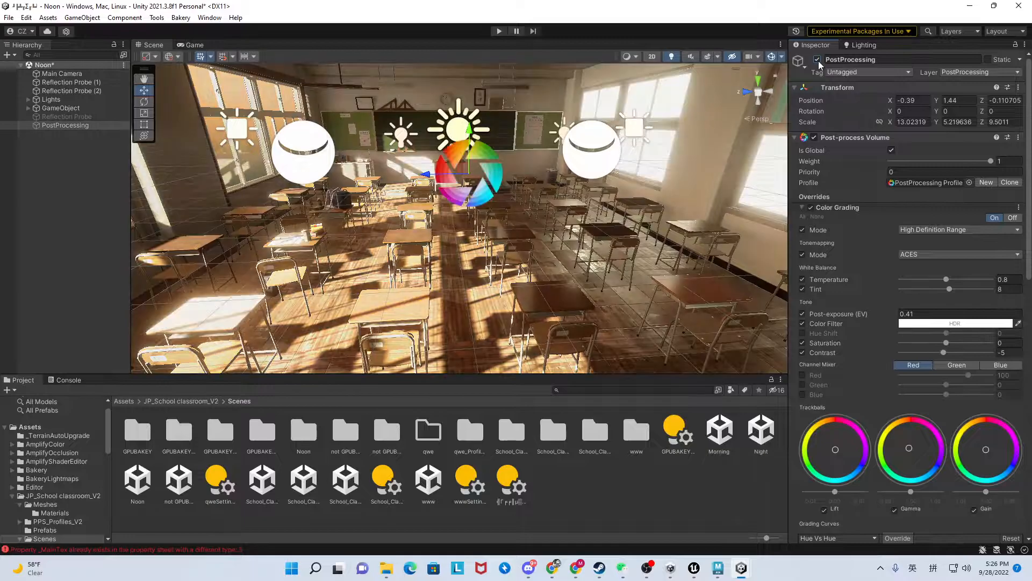
pyautogui.click(817, 59)
pyautogui.click(817, 59)
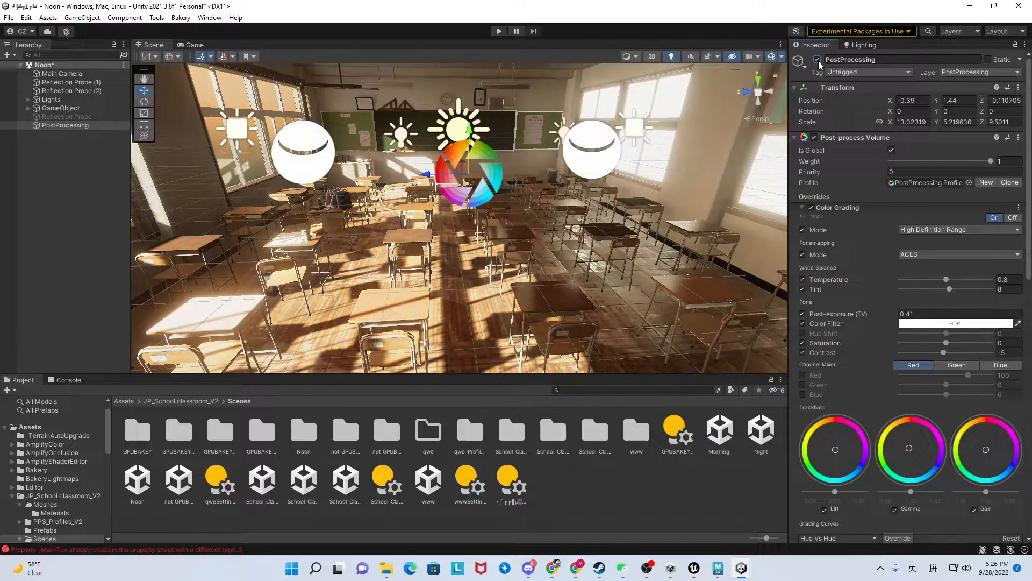
# Expand the Lights group and look through the settings of its directional lights.
pyautogui.click(58, 109)
pyautogui.click(54, 100)
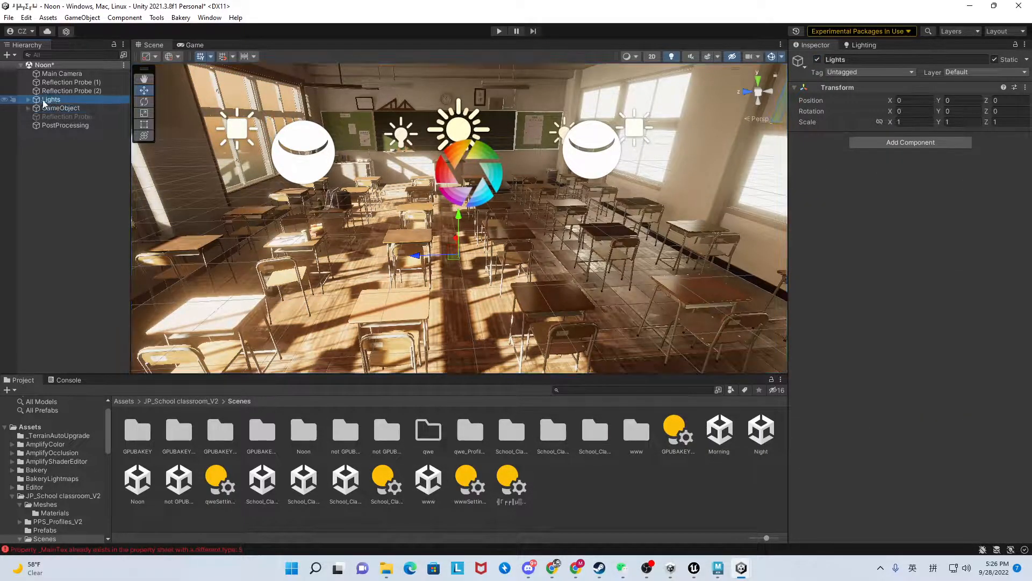
pyautogui.click(29, 101)
pyautogui.click(72, 107)
pyautogui.click(76, 116)
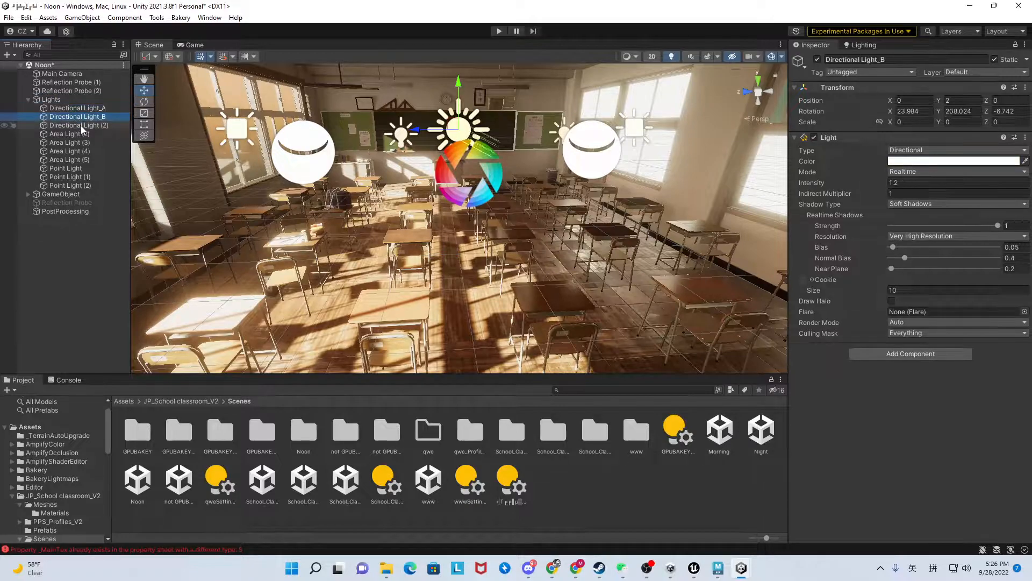
pyautogui.click(79, 124)
pyautogui.click(81, 117)
# Toggle Directional Light_A and Directional Light_B off and on in turn to see each one's effect on the classroom.
pyautogui.click(99, 110)
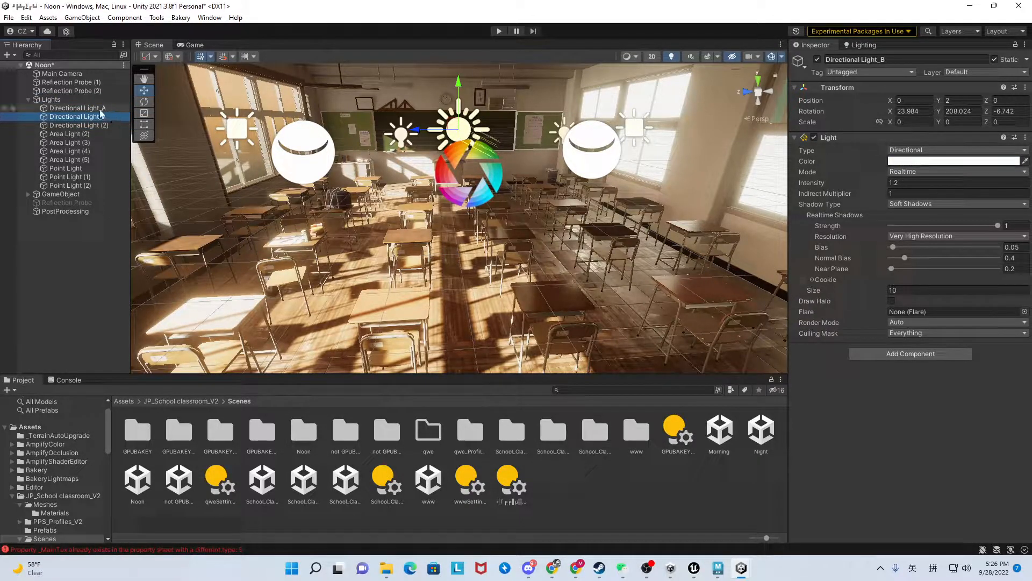
pyautogui.click(818, 60)
pyautogui.click(817, 60)
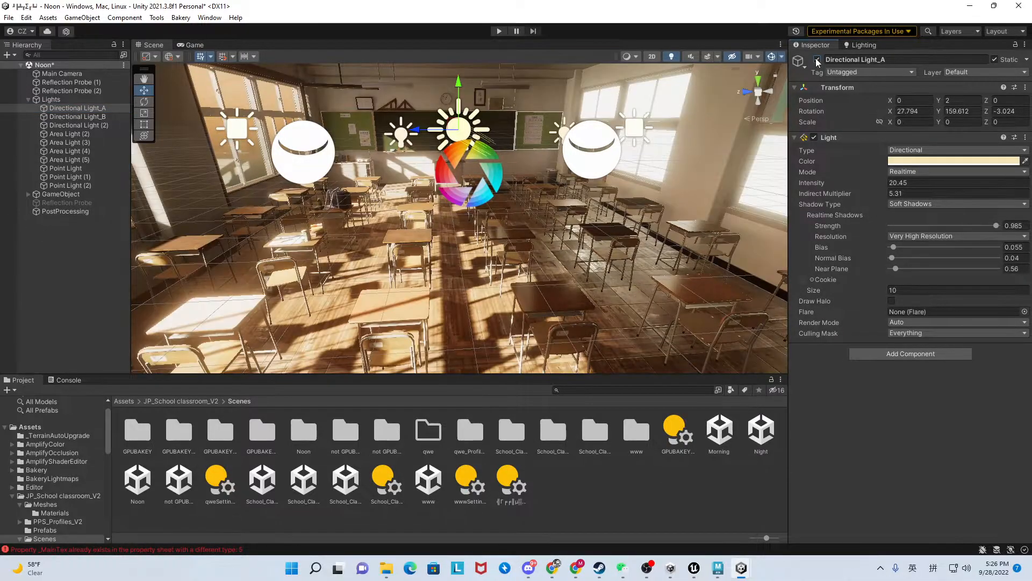
pyautogui.click(81, 117)
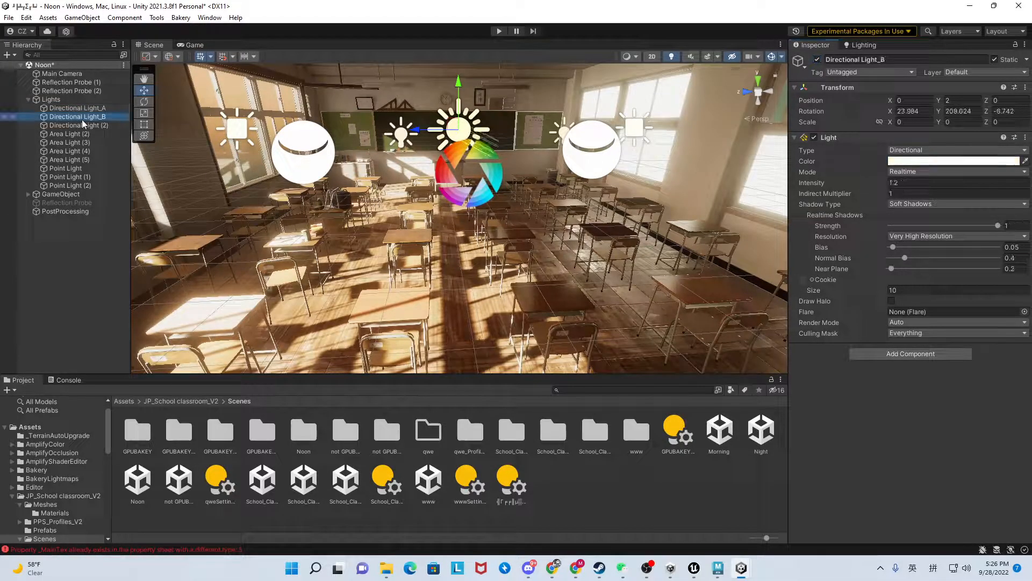
pyautogui.click(817, 59)
pyautogui.click(817, 60)
pyautogui.click(817, 60)
pyautogui.click(818, 61)
# Toggle Directional Light (2) off and on repeatedly to check its contribution, leaving it enabled.
pyautogui.click(106, 124)
pyautogui.click(819, 60)
pyautogui.click(819, 61)
pyautogui.click(819, 60)
pyautogui.click(819, 61)
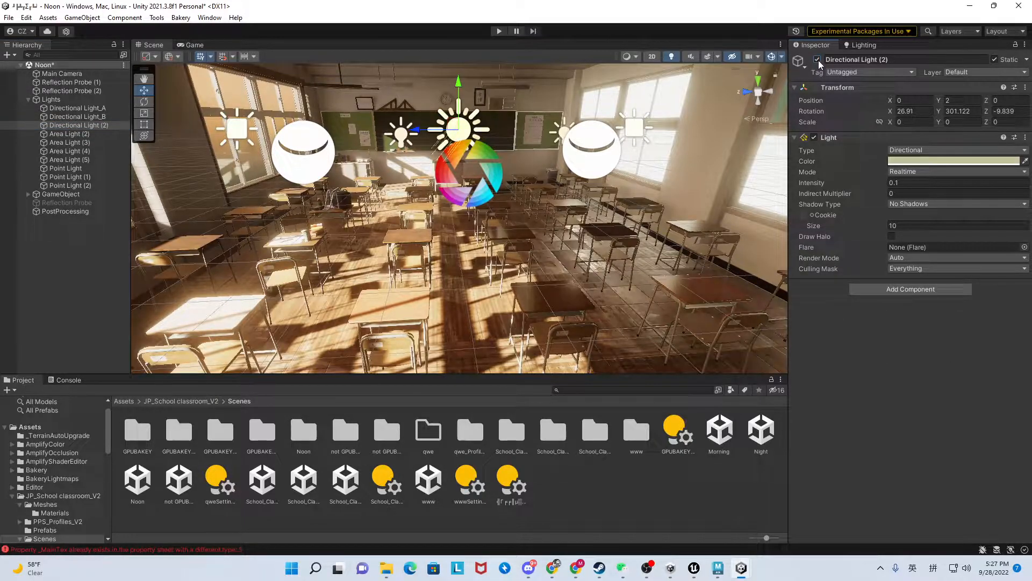
# Toggle Area Light (2) and Point Light off and on in turn to check their effect, leaving both enabled.
pyautogui.click(75, 134)
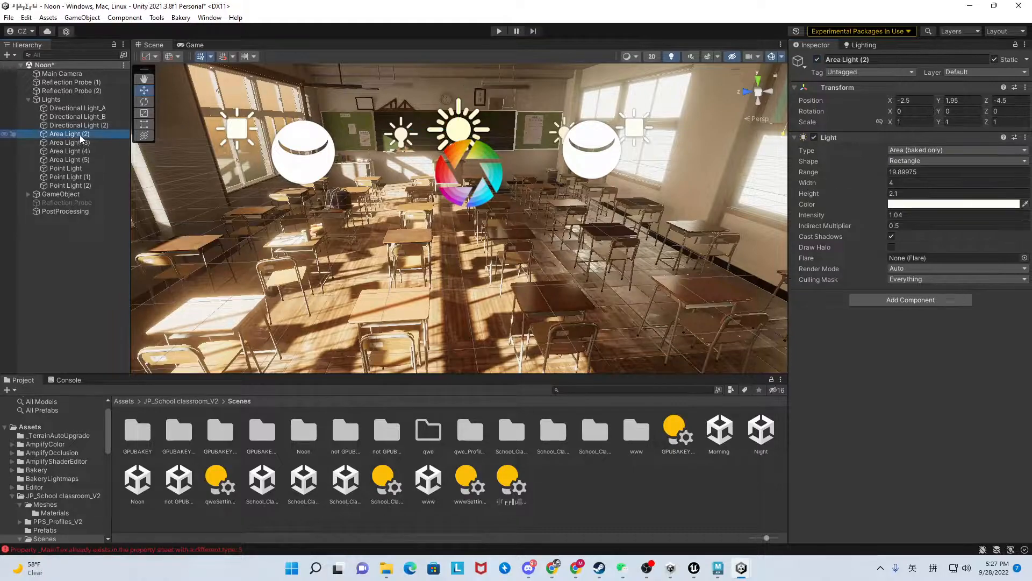
pyautogui.click(818, 60)
pyautogui.click(818, 60)
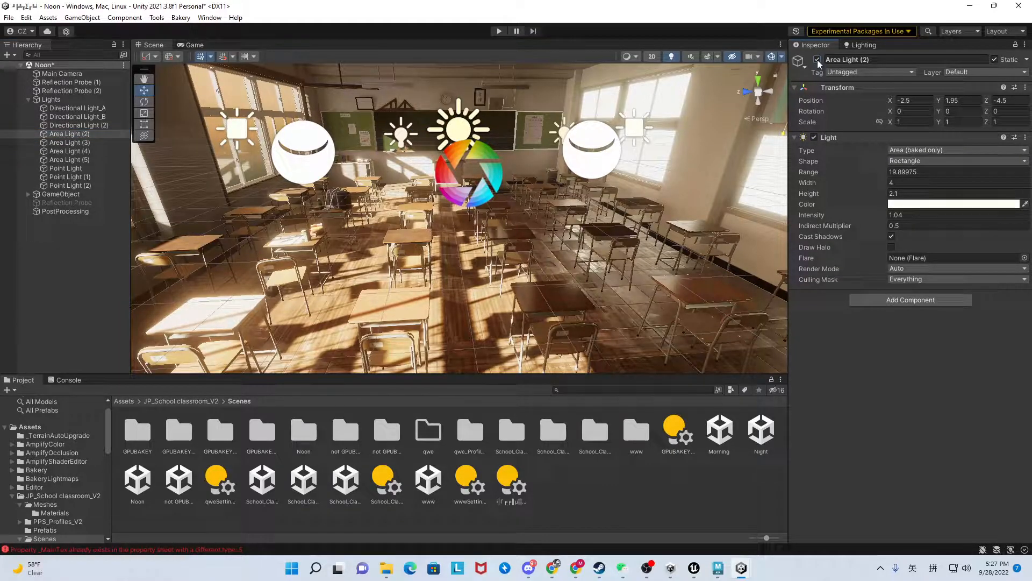
pyautogui.click(65, 169)
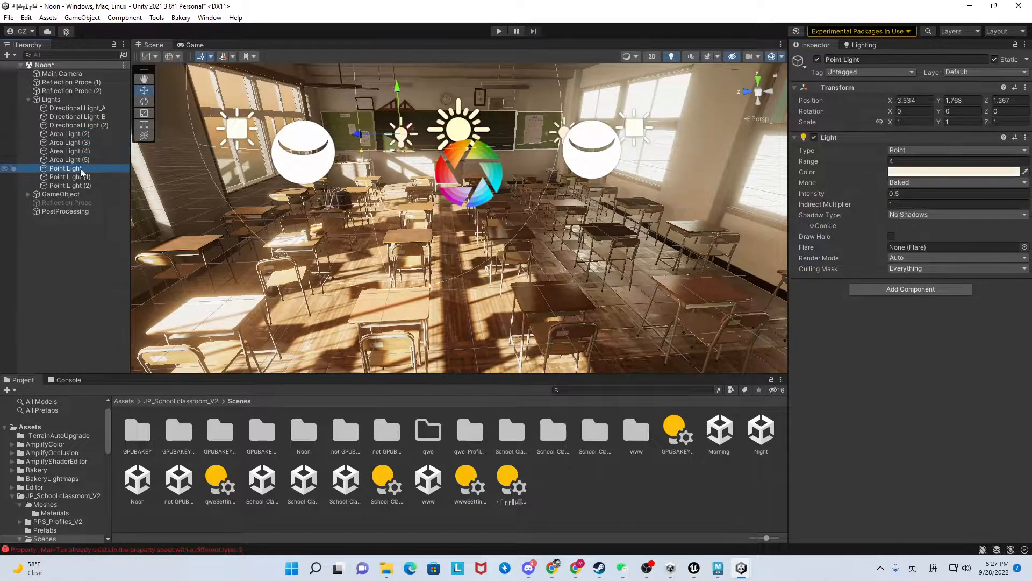
pyautogui.click(818, 59)
pyautogui.click(817, 60)
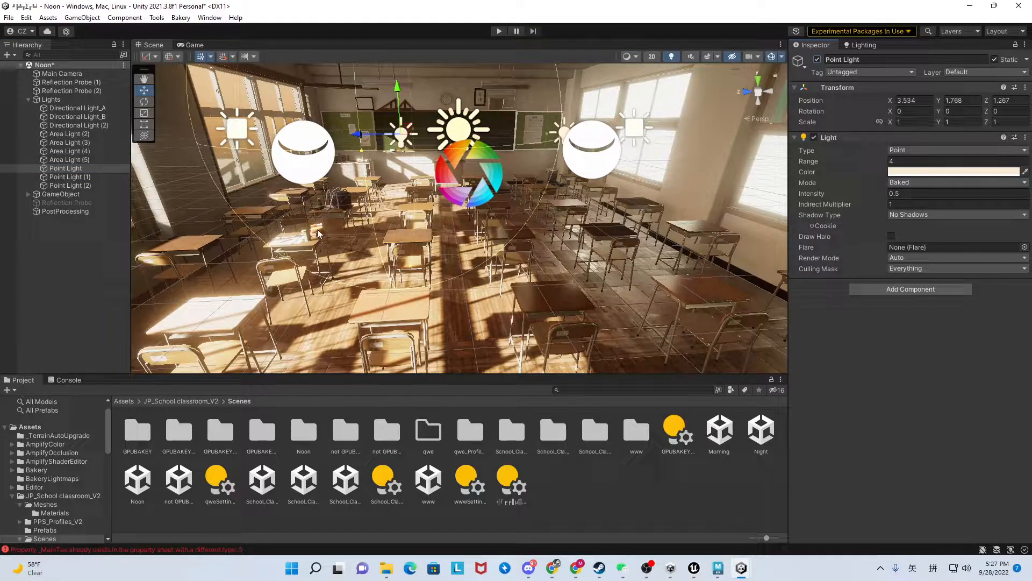
# Inspect the settings of Point Light (1), Point Light (2) and Reflection Probe (2).
pyautogui.click(83, 178)
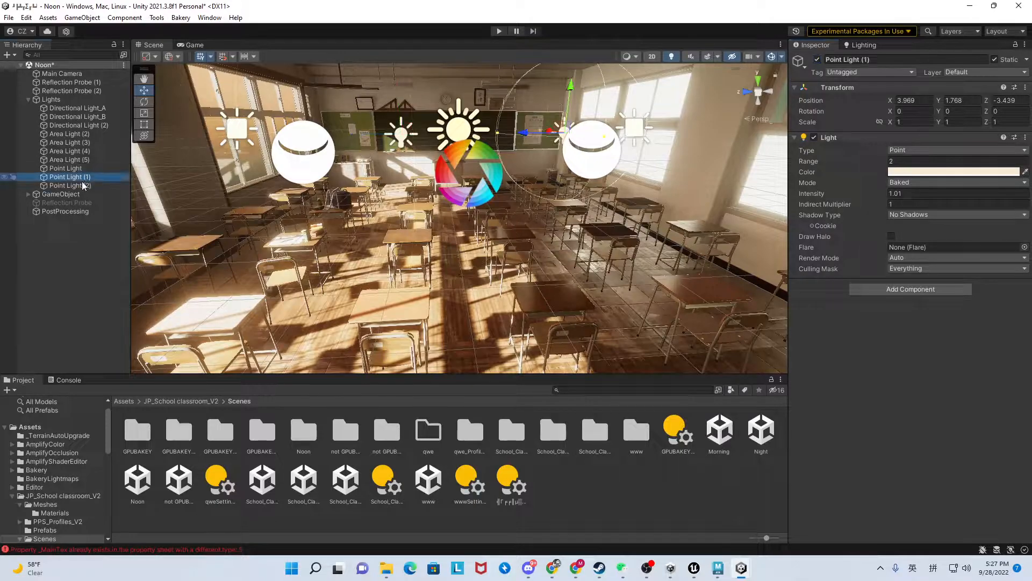
pyautogui.click(81, 186)
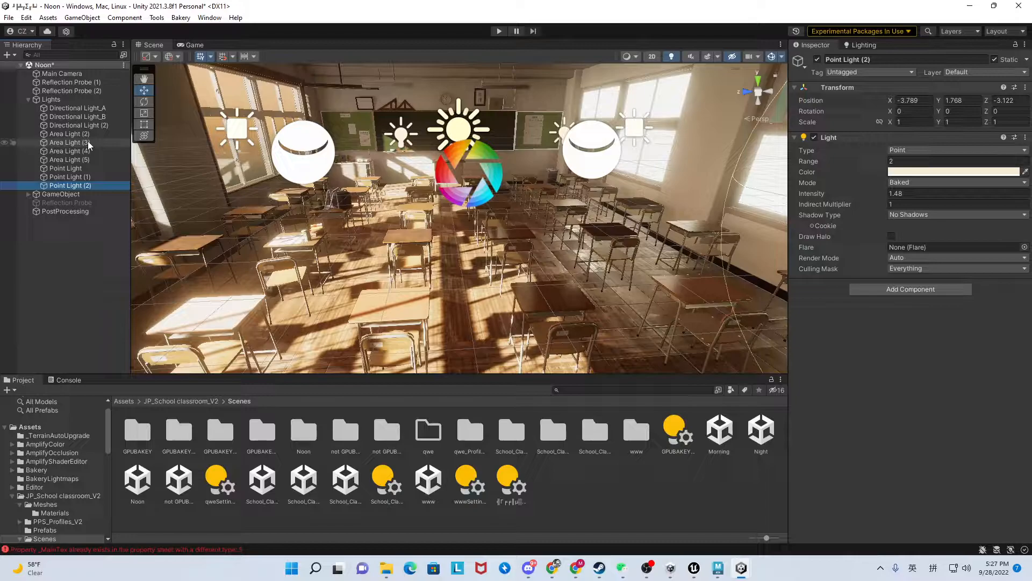
pyautogui.click(73, 91)
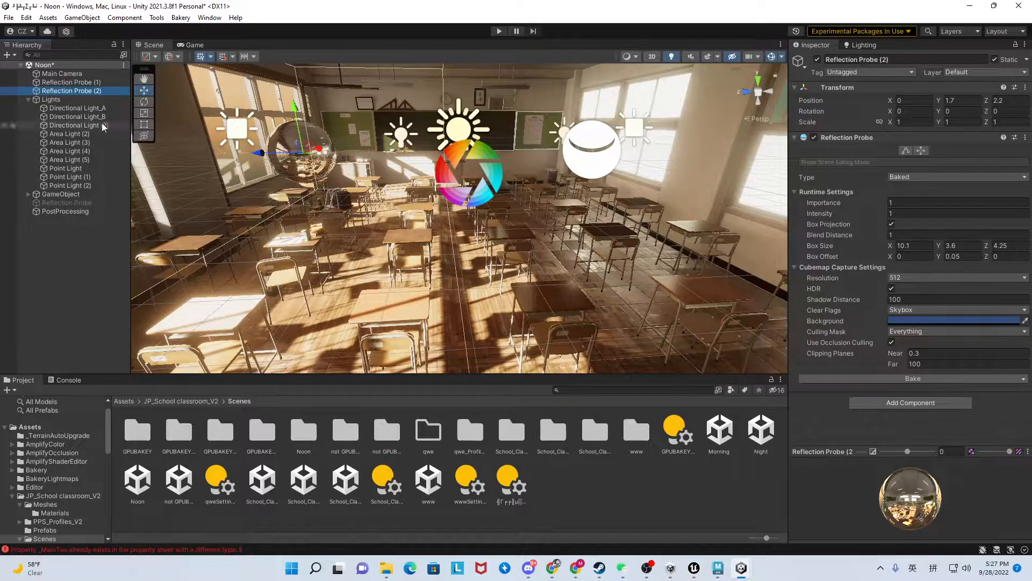
# Select the Main Camera and run the Noon classroom scene in Play mode.
pyautogui.click(76, 74)
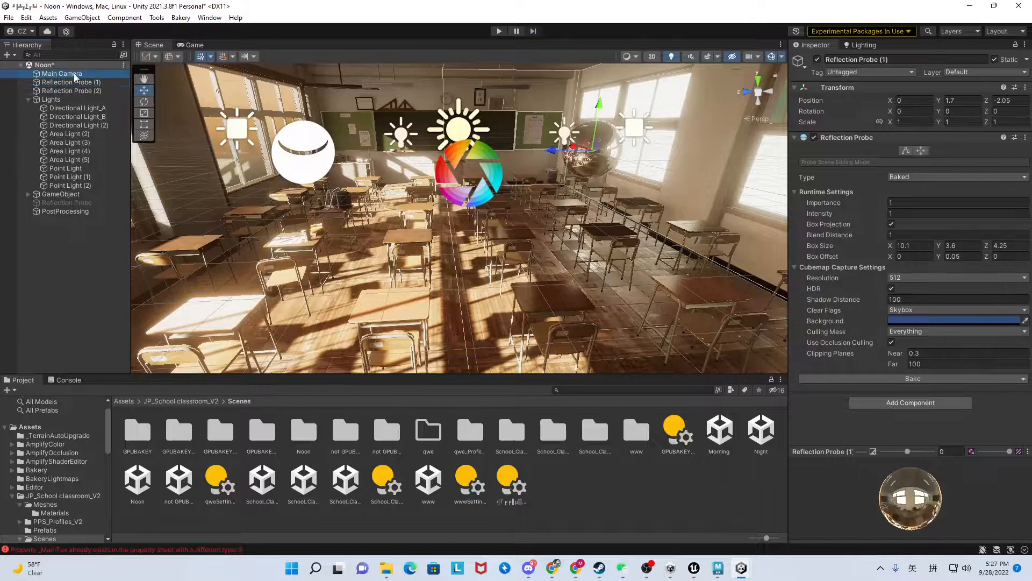
pyautogui.click(500, 30)
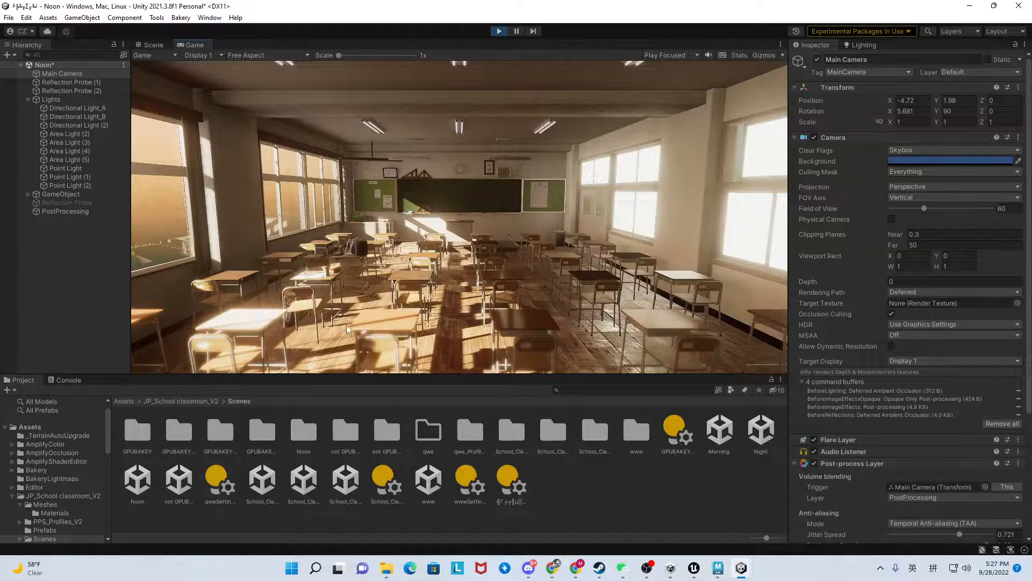
# Stop Play mode in the Noon scene and open the Morning classroom scene.
pyautogui.click(499, 31)
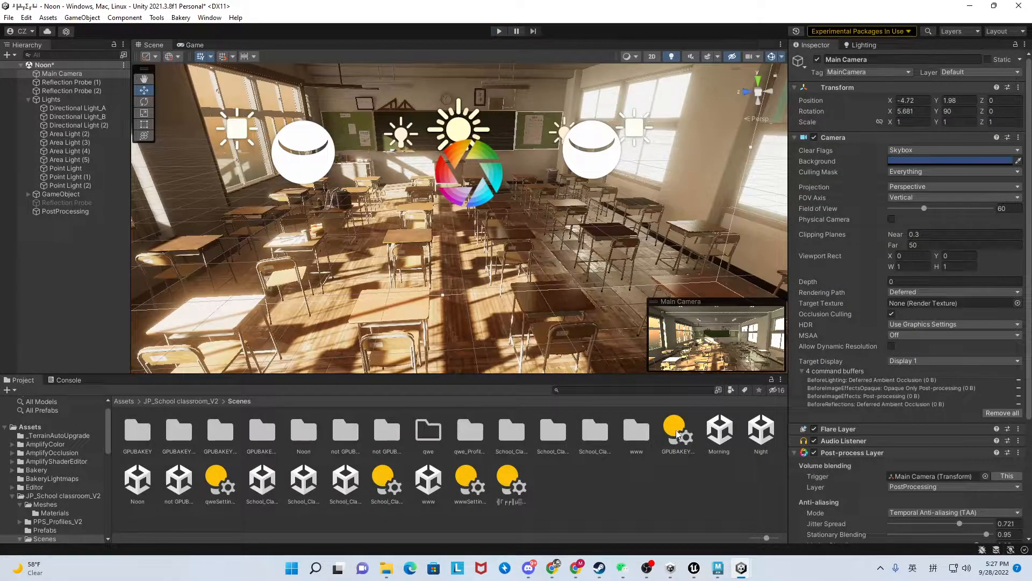
pyautogui.click(715, 438)
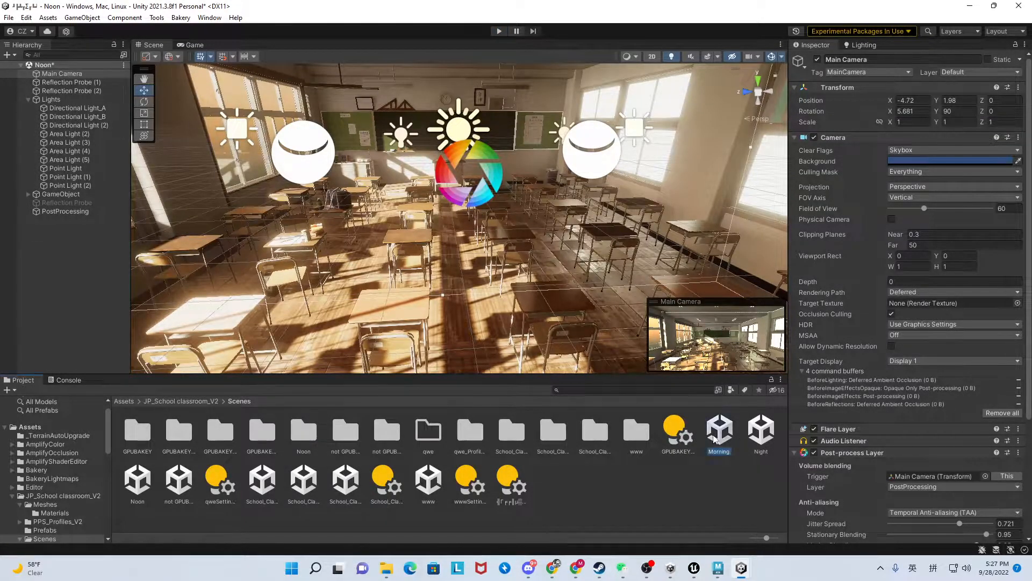
pyautogui.doubleClick(715, 438)
pyautogui.click(512, 307)
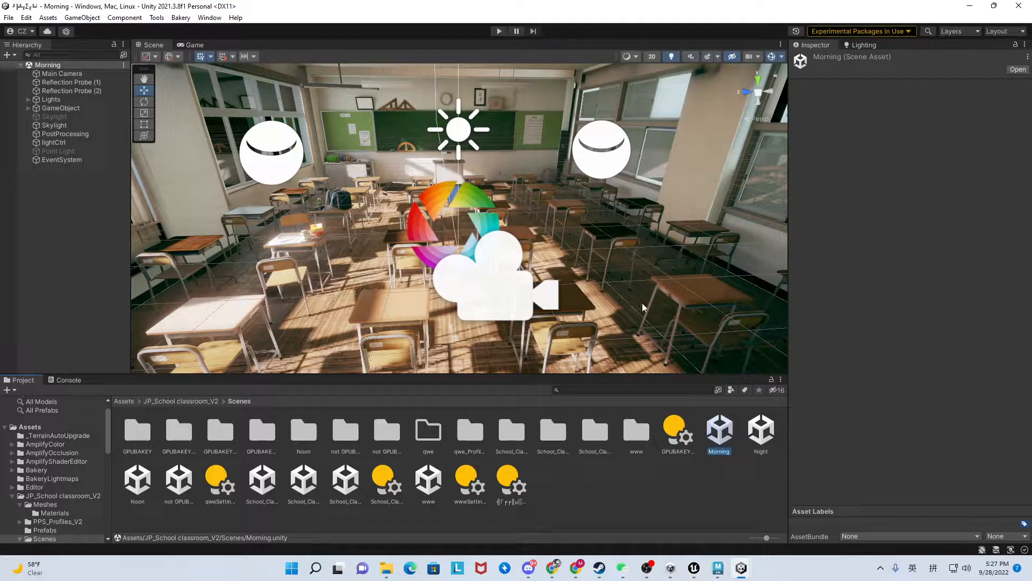
# Run the Morning scene and sweep its day/night slider between both ends to compare the lighting, finishing at the night end.
pyautogui.click(499, 33)
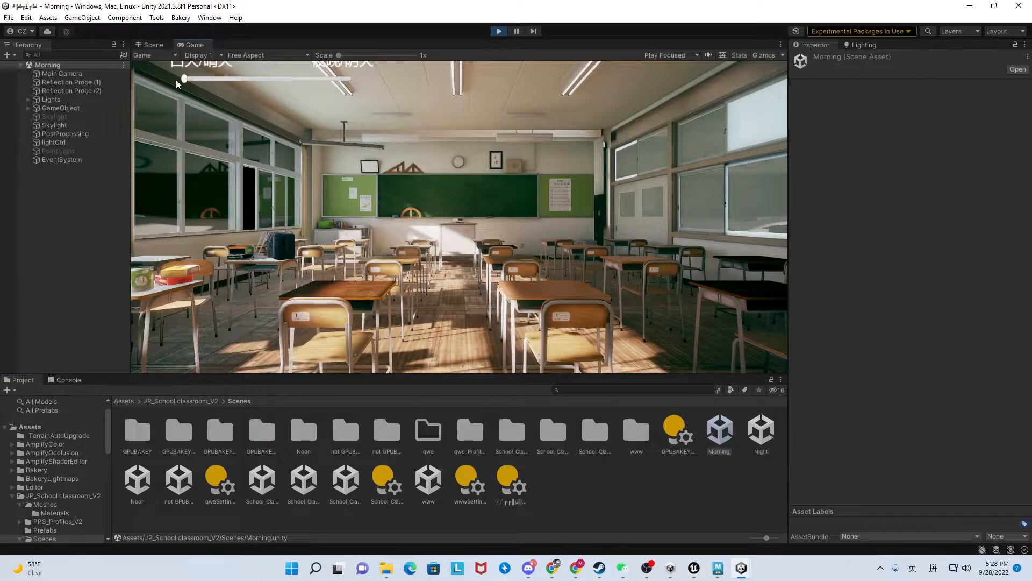
pyautogui.moveTo(186, 78); pyautogui.dragTo(189, 78)
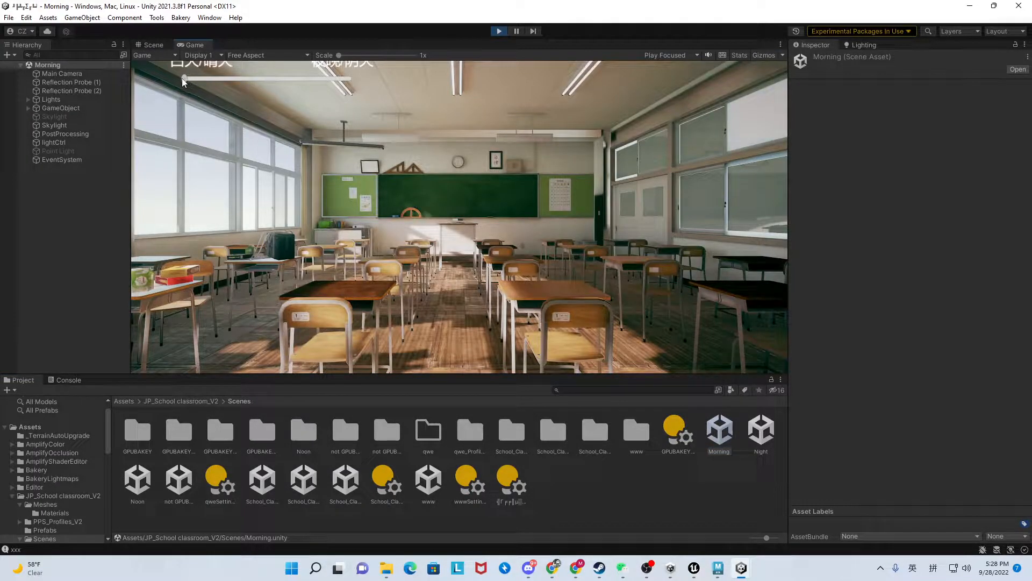
pyautogui.moveTo(181, 78); pyautogui.dragTo(364, 78)
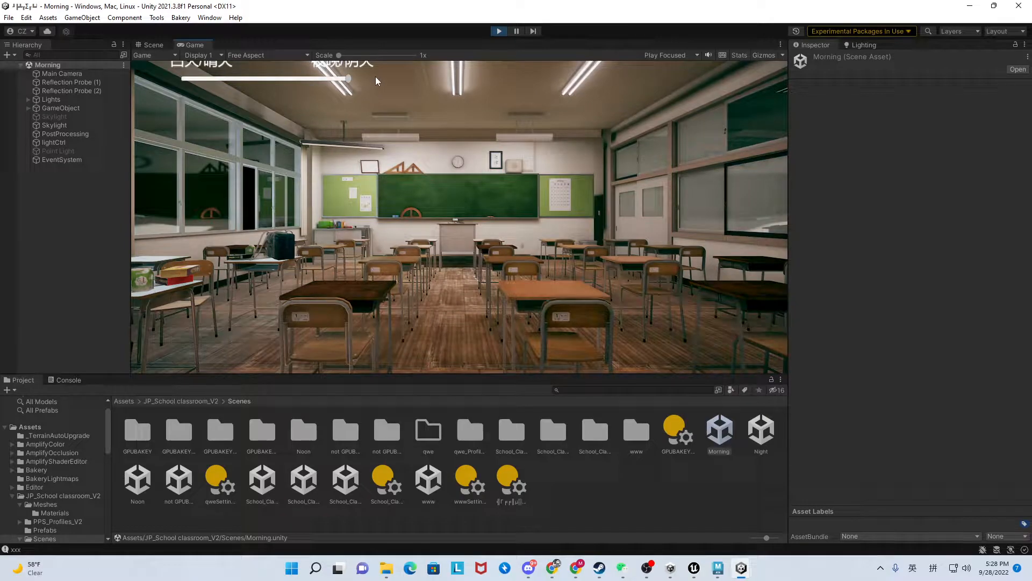
pyautogui.moveTo(349, 82); pyautogui.dragTo(183, 87)
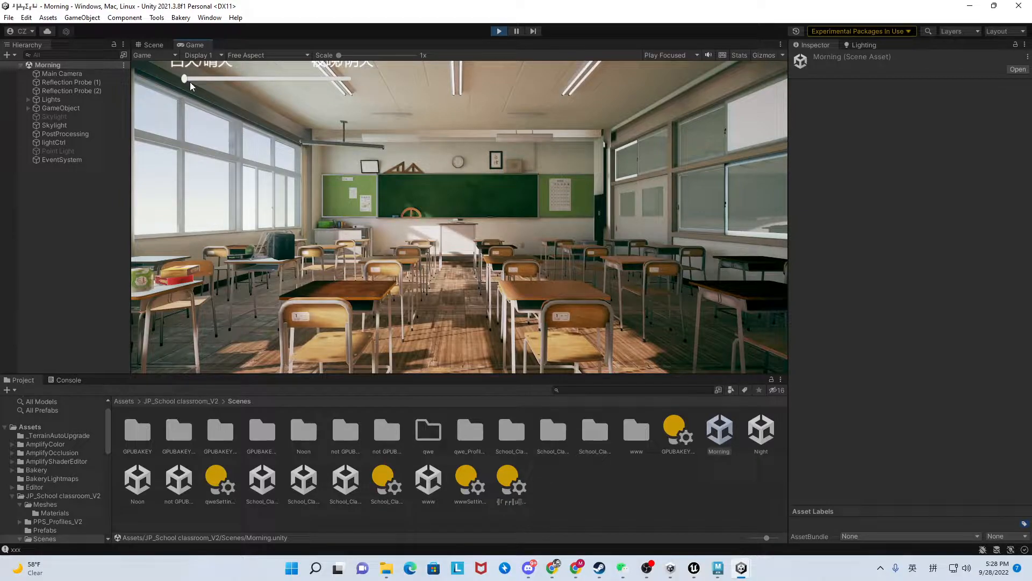
pyautogui.moveTo(187, 79); pyautogui.dragTo(349, 79)
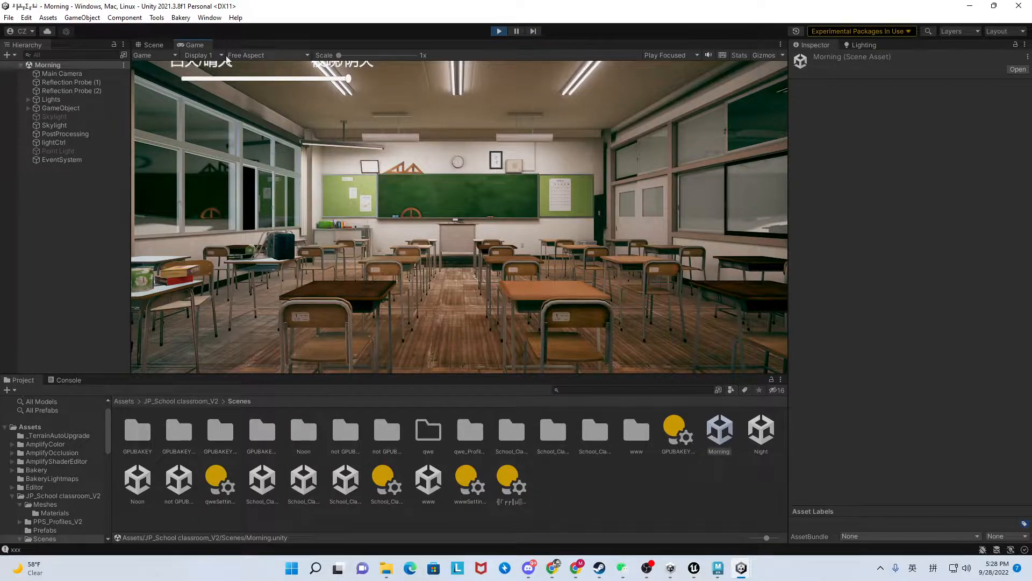
# Leave Play mode and reopen the Noon scene with the whole classroom shown in the Scene view.
pyautogui.click(158, 45)
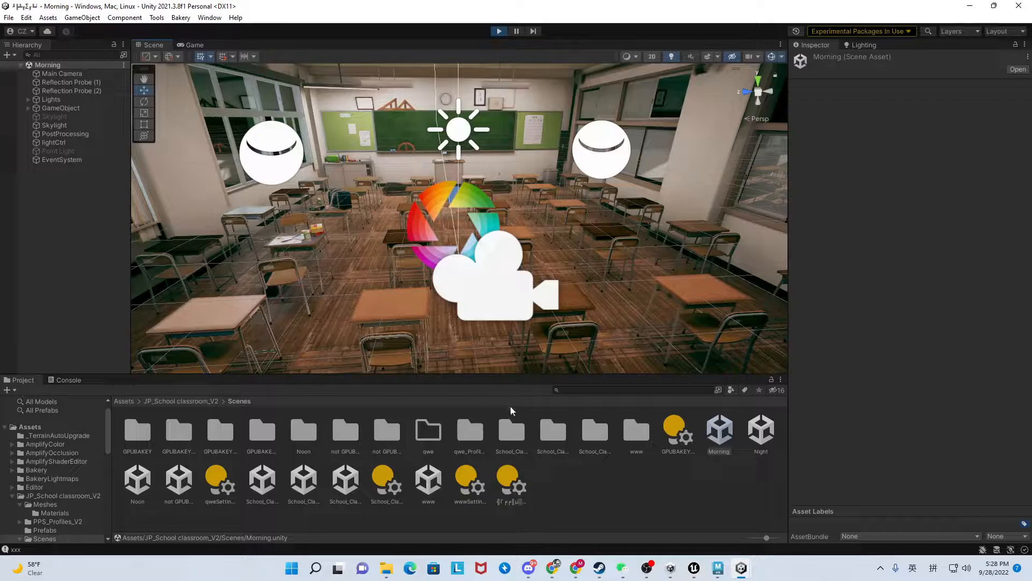
pyautogui.doubleClick(140, 483)
pyautogui.moveTo(355, 269); pyautogui.dragTo(333, 192, button='right')
pyautogui.press('w')
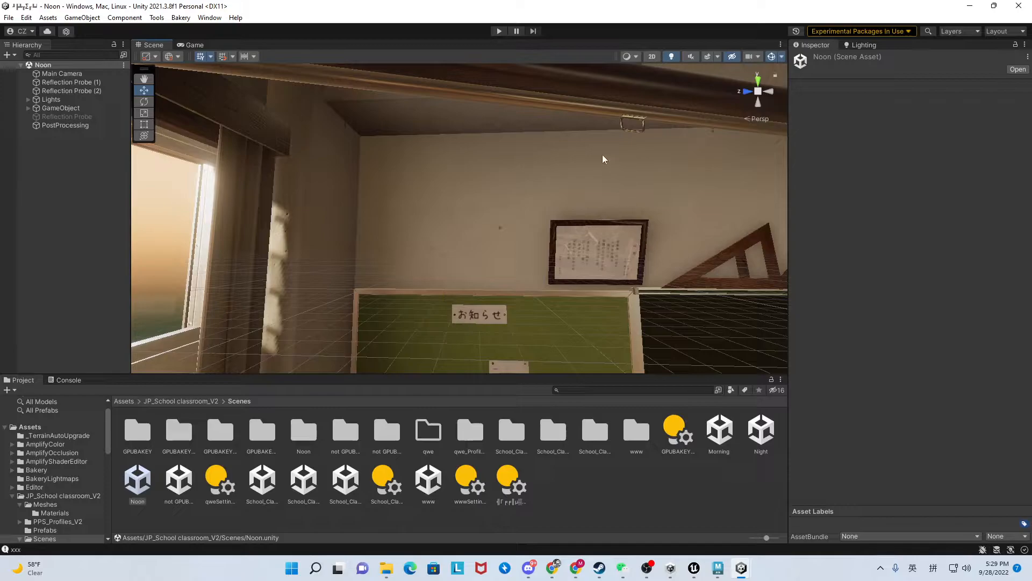
pyautogui.press('s')
pyautogui.moveTo(445, 189); pyautogui.dragTo(456, 225, button='right')
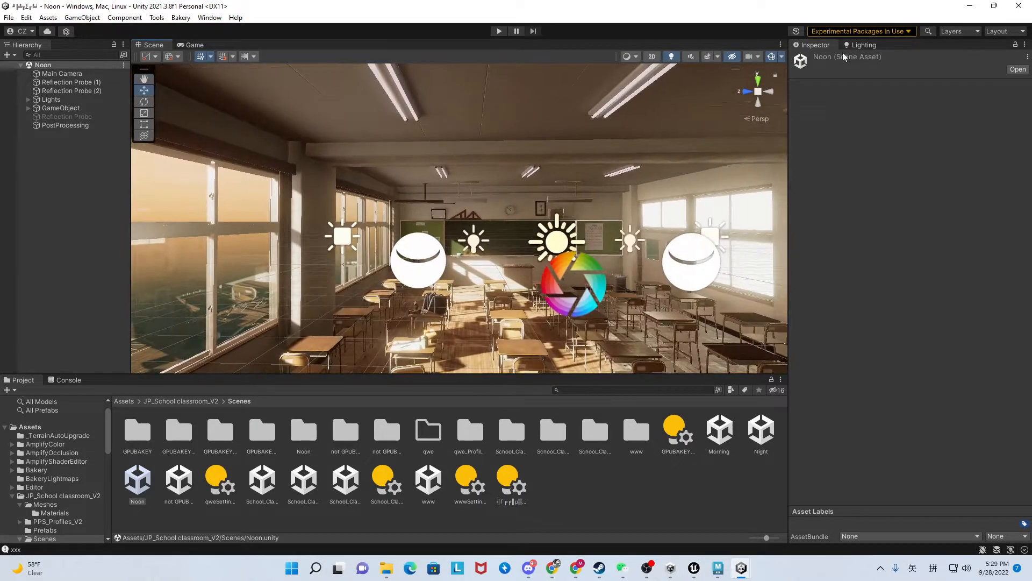
# Review the Noon scene's lighting settings, including mixed lighting, lightmapper samples, filtering and ambient occlusion.
pyautogui.click(859, 46)
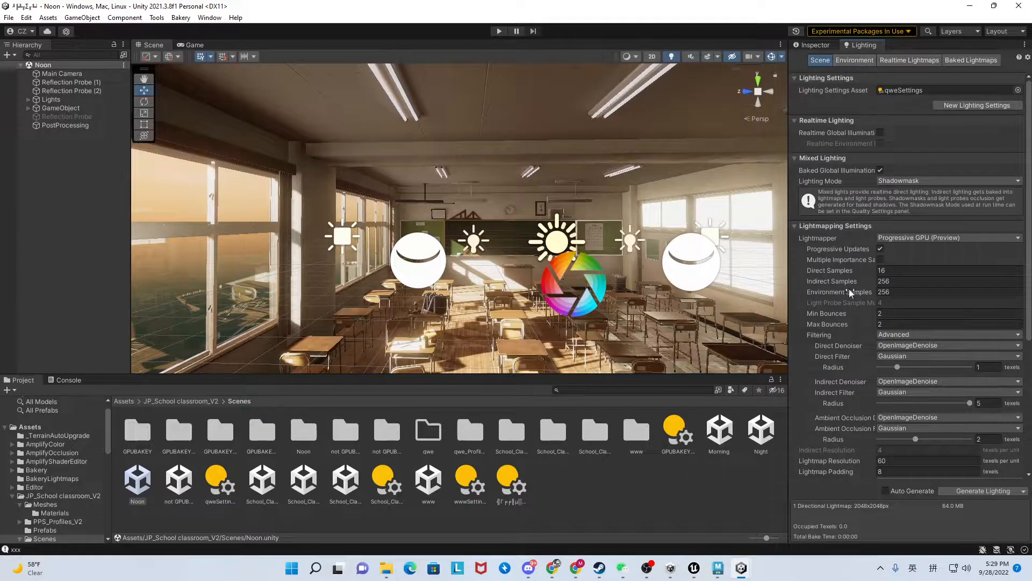
pyautogui.scroll(-5, 849, 288)
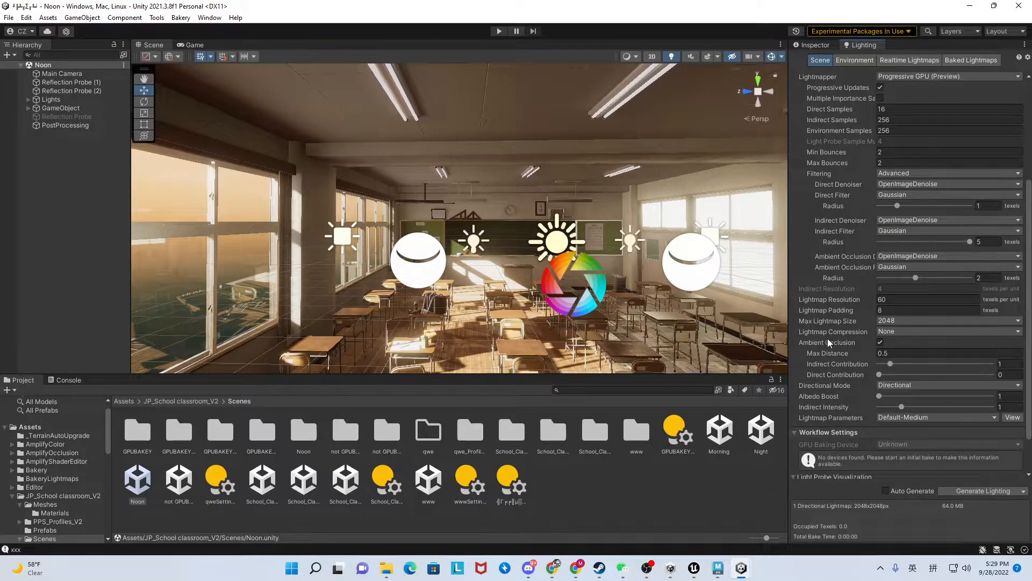
pyautogui.scroll(-3, 827, 338)
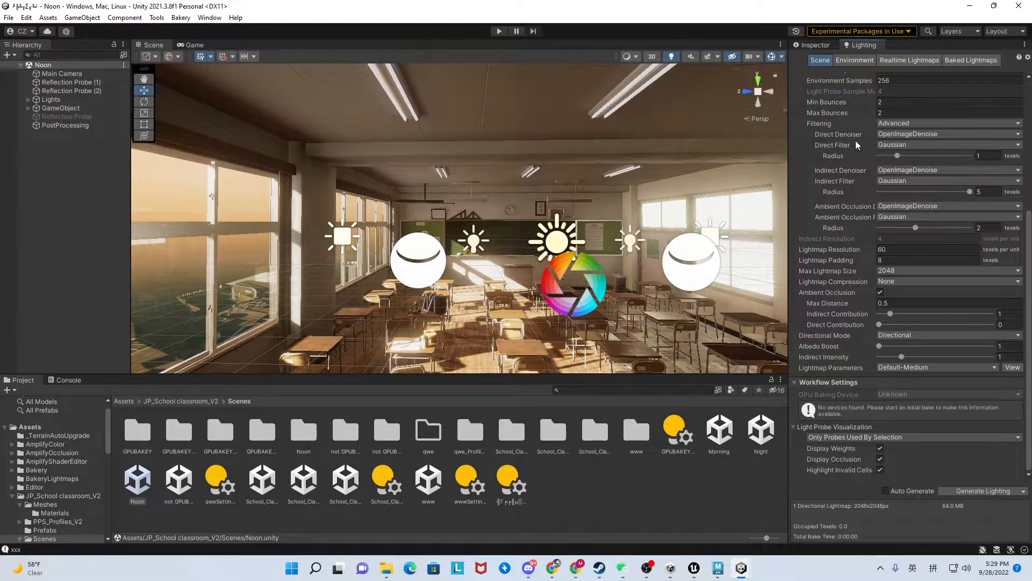
pyautogui.click(856, 59)
pyautogui.click(820, 61)
pyautogui.scroll(5, 833, 221)
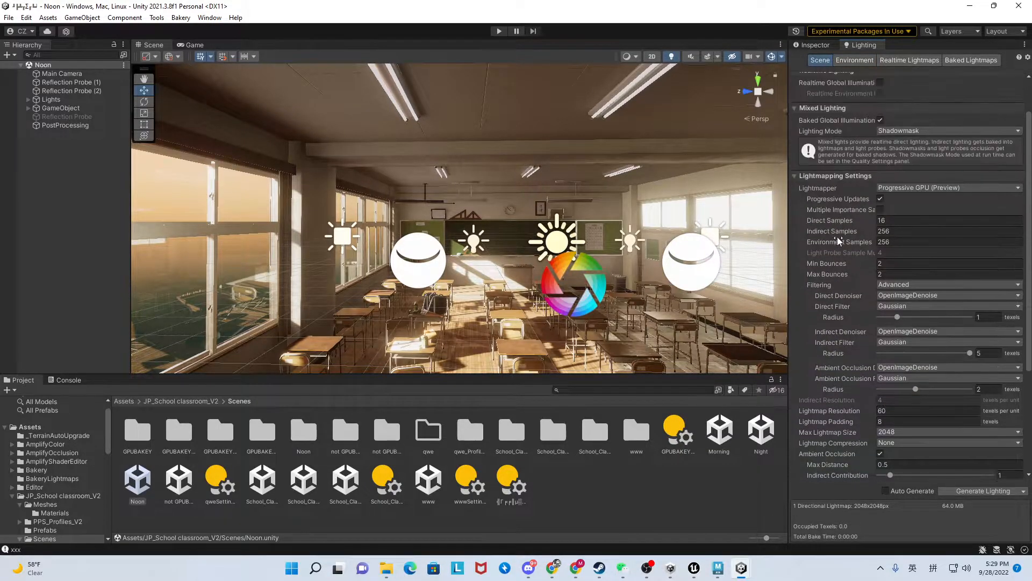
pyautogui.scroll(2, 840, 240)
pyautogui.scroll(-7, 842, 244)
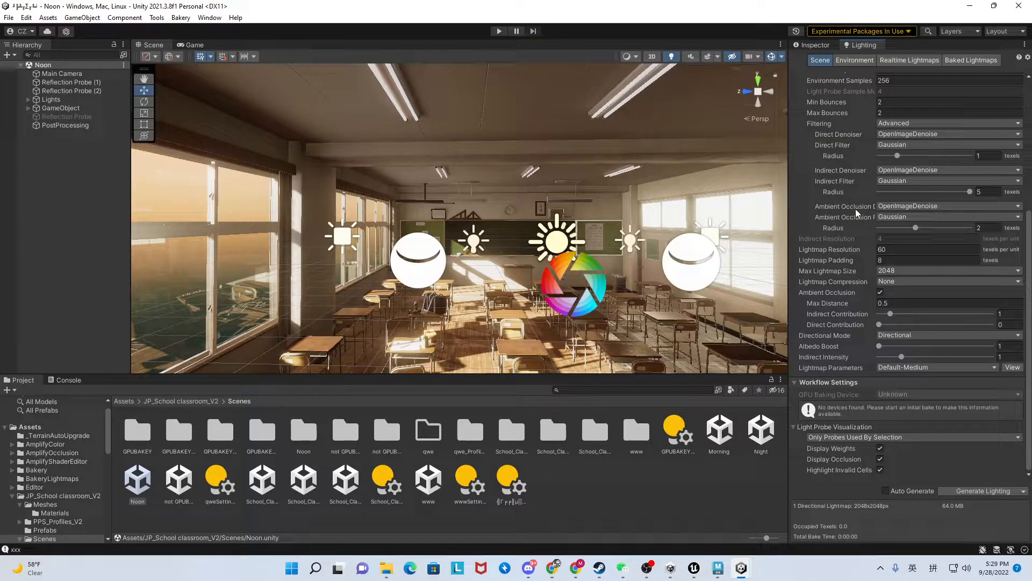
pyautogui.scroll(1, 856, 208)
pyautogui.scroll(2, 873, 238)
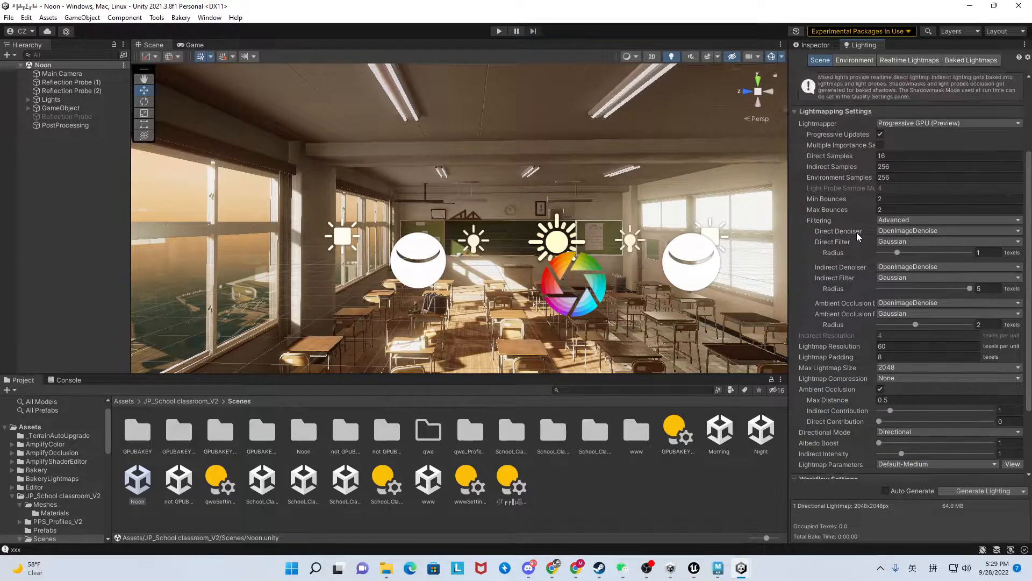
# Check the Noon scene's environment lighting, reflection and fog settings, finishing back on the scene lighting settings.
pyautogui.click(855, 61)
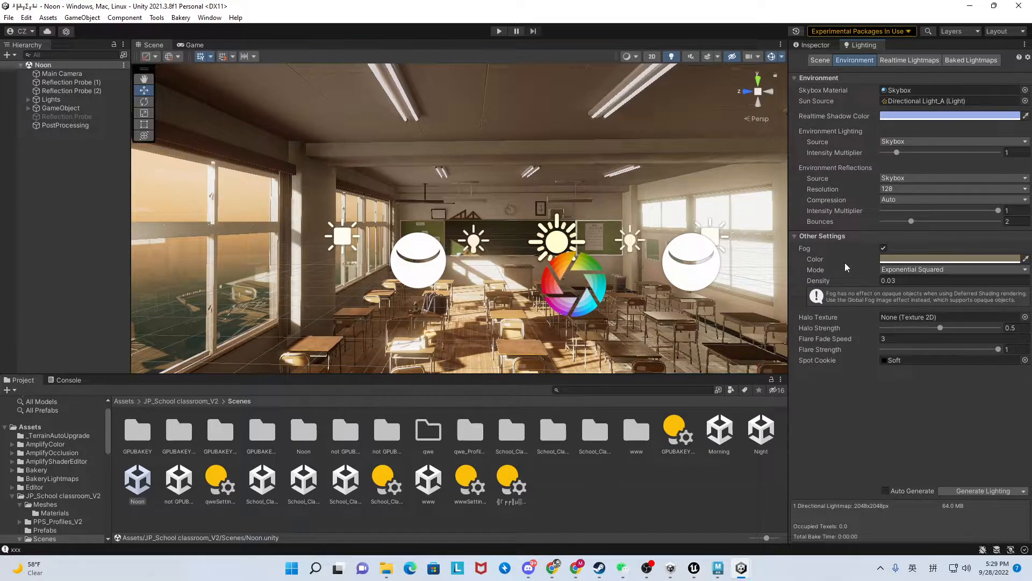
pyautogui.click(892, 59)
pyautogui.click(858, 61)
pyautogui.click(818, 60)
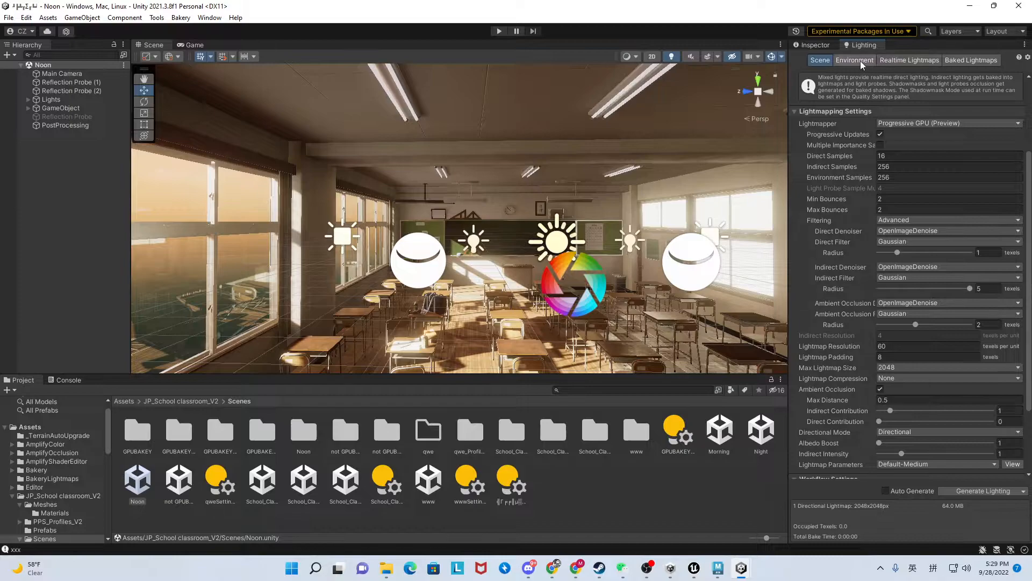
# Switch to the Viking Village URP project and review its scene, environment and baked lightmap lighting settings.
pyautogui.click(742, 569)
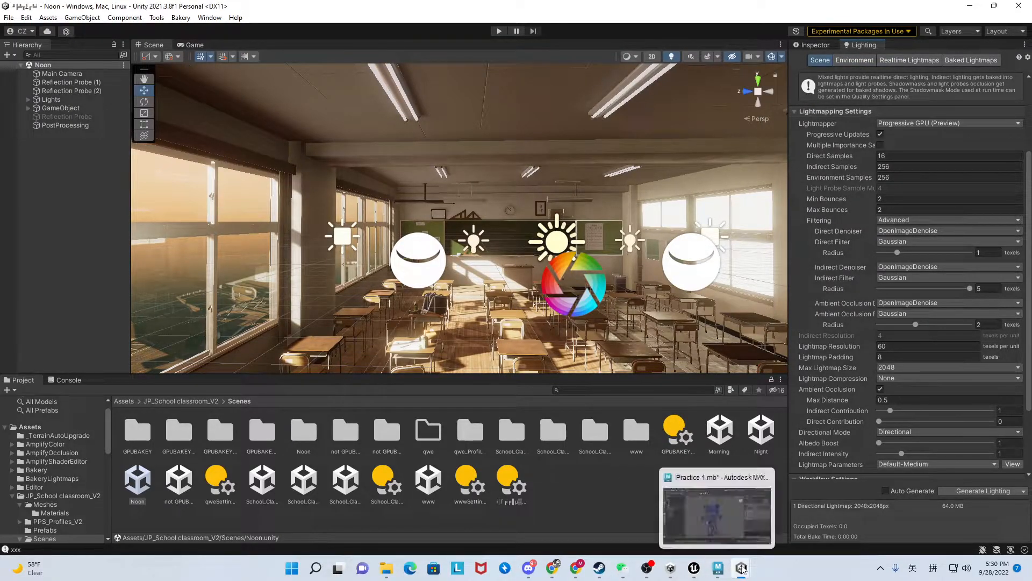
pyautogui.click(799, 515)
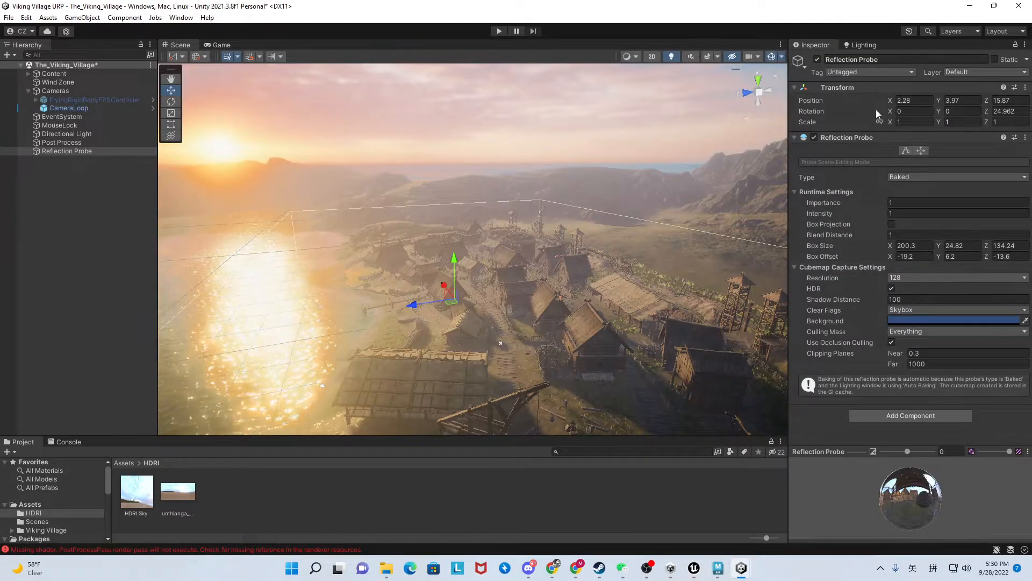
pyautogui.click(862, 47)
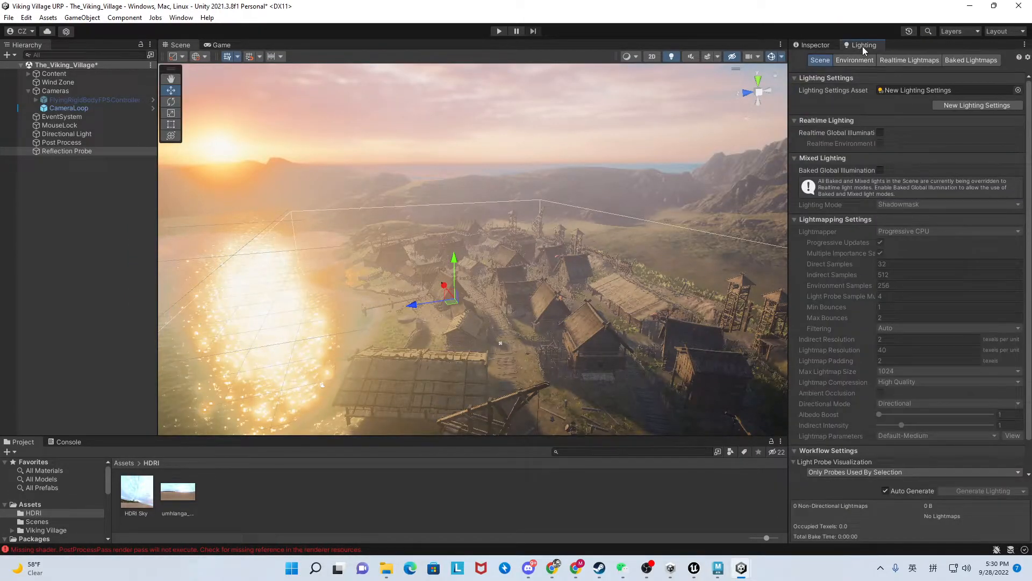
pyautogui.click(866, 63)
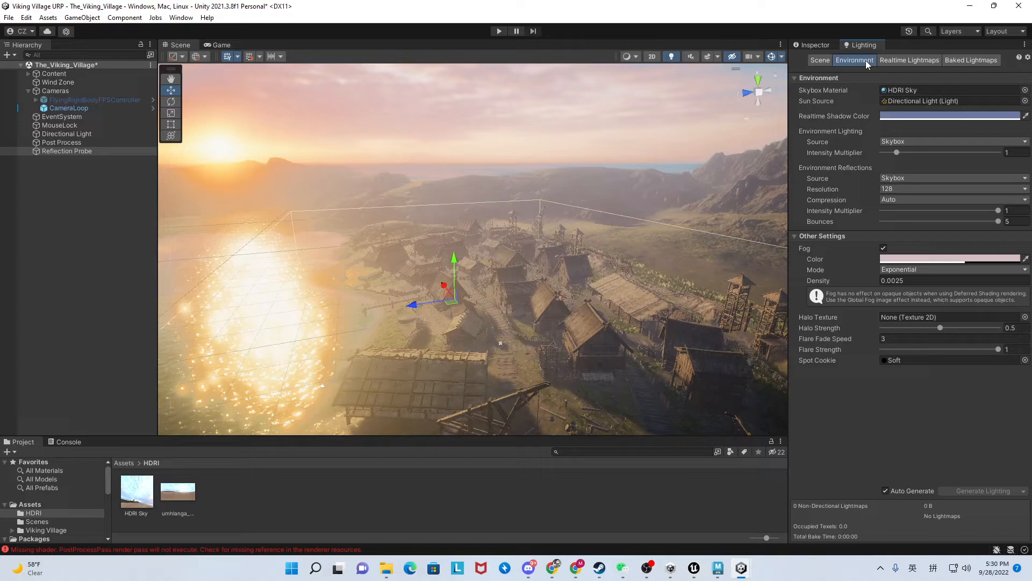
pyautogui.click(897, 63)
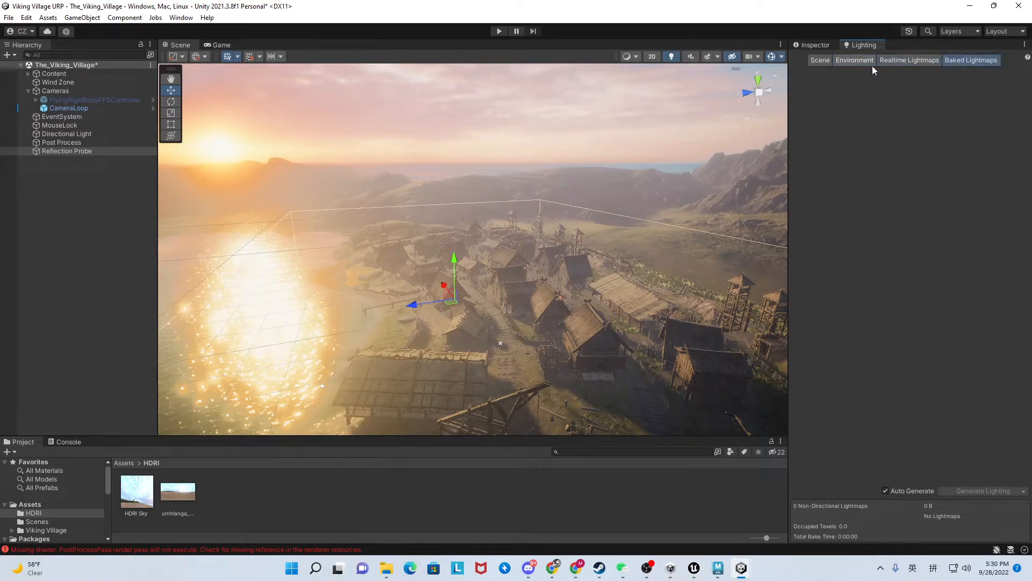
pyautogui.click(837, 61)
pyautogui.click(812, 58)
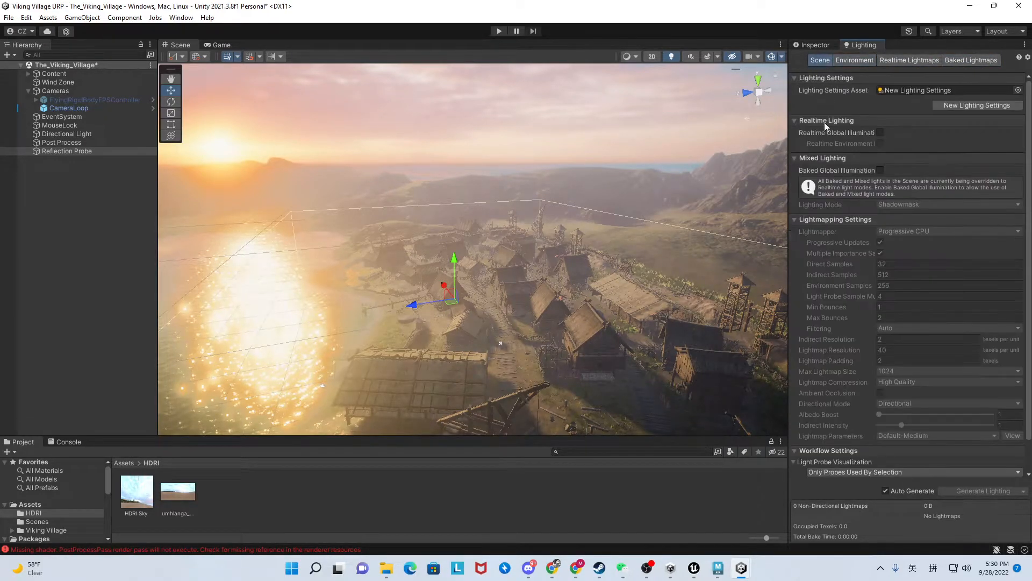
pyautogui.scroll(-2, 832, 295)
pyautogui.scroll(2, 833, 296)
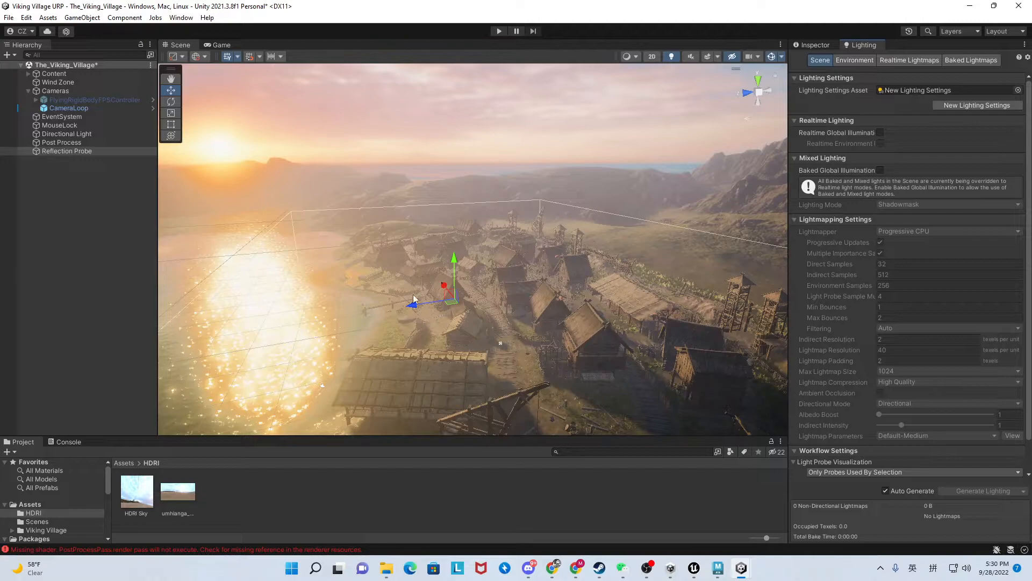
# Return briefly to the Noon classroom project, then switch to Unreal Editor with the InteriorLighting project.
pyautogui.moveTo(741, 568)
pyautogui.click(715, 504)
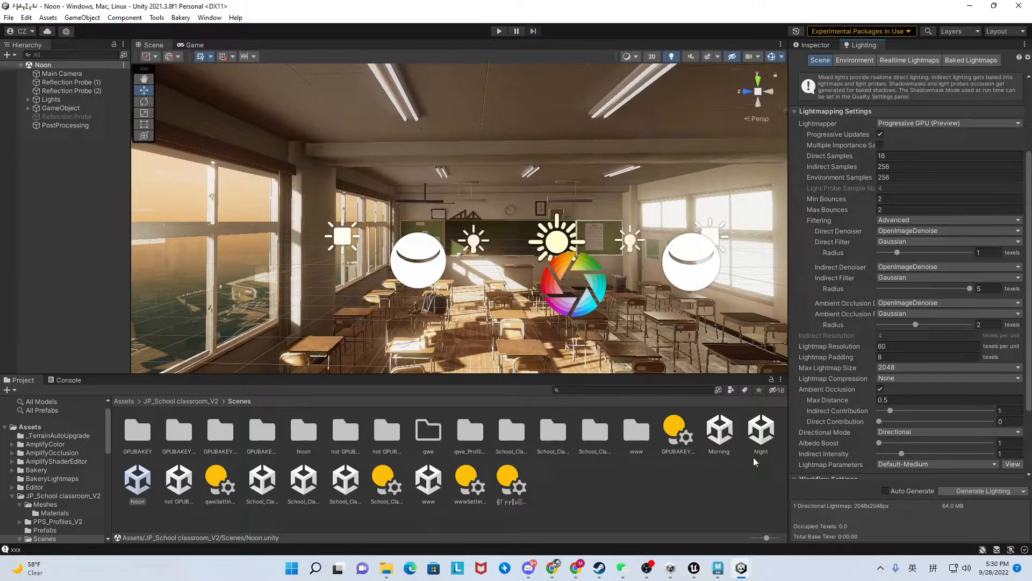
pyautogui.moveTo(741, 571)
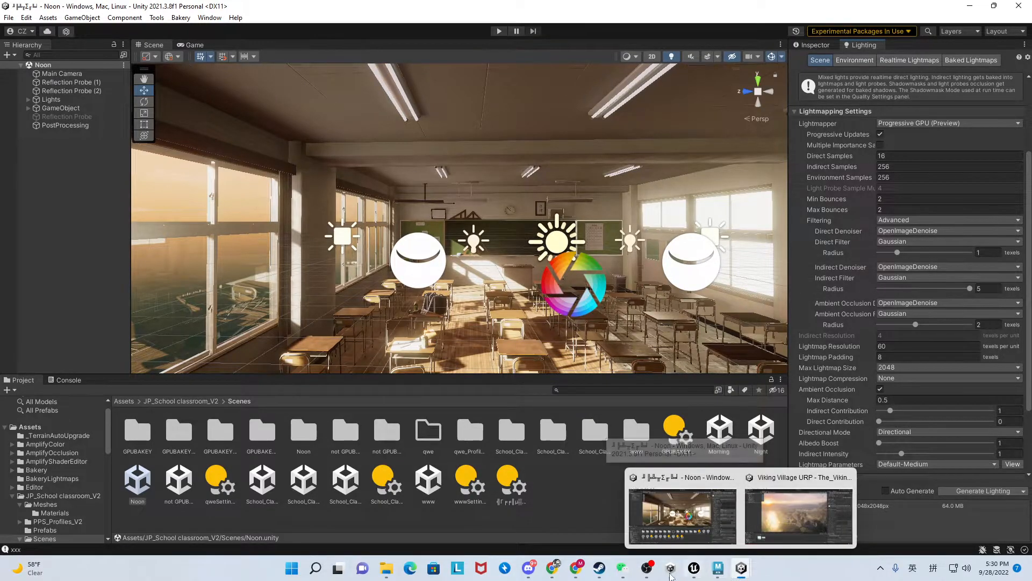
pyautogui.click(693, 576)
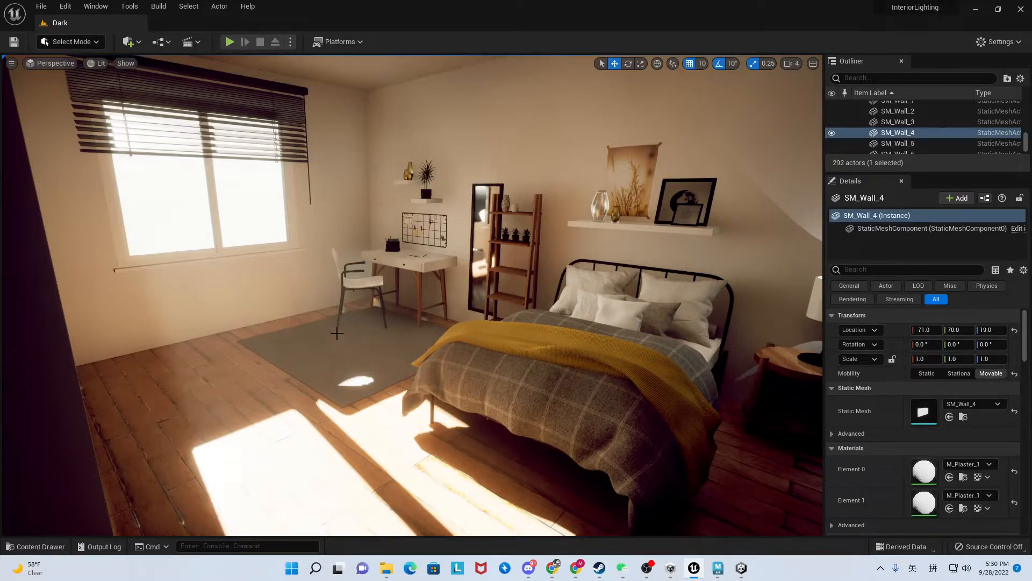
# Look around the rooms of the Dark level to examine the apartment's interior lighting.
pyautogui.moveTo(406, 280); pyautogui.dragTo(139, 290, button='right')
pyautogui.press('w')
pyautogui.press('s')
pyautogui.moveTo(340, 264); pyautogui.dragTo(466, 255, button='right')
pyautogui.press('w')
pyautogui.press('s')
pyautogui.press('w')
pyautogui.press('s')
pyautogui.moveTo(462, 313)
pyautogui.mouseDown(button='right')
pyautogui.moveTo(431, 321)
pyautogui.moveTo(546, 320)
pyautogui.moveTo(465, 312)
pyautogui.mouseUp(button='right')
# Play the Dark level, run the character through the living room and kitchen to view the lighting, and stop the session.
pyautogui.click(230, 42)
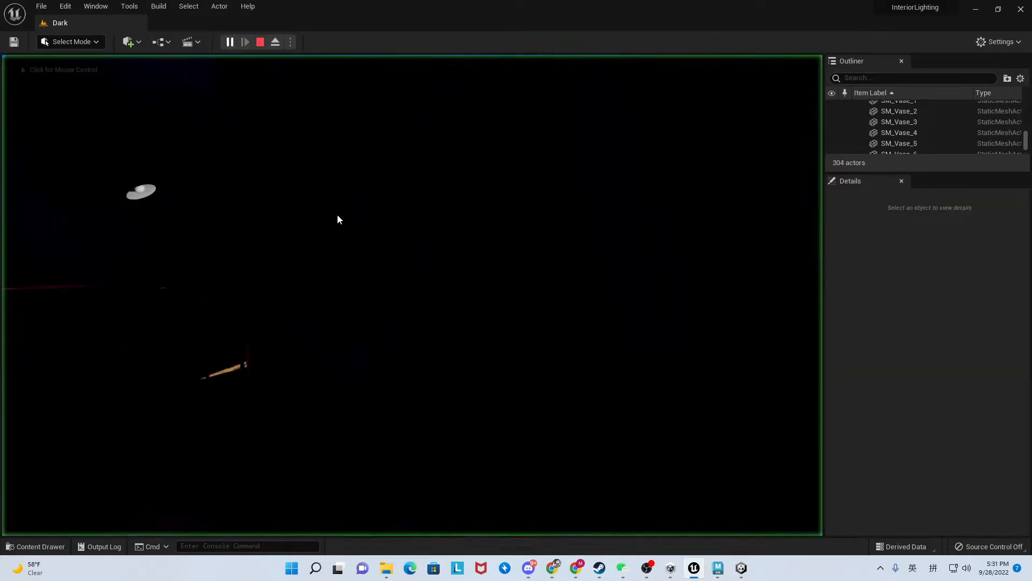
pyautogui.click(492, 308)
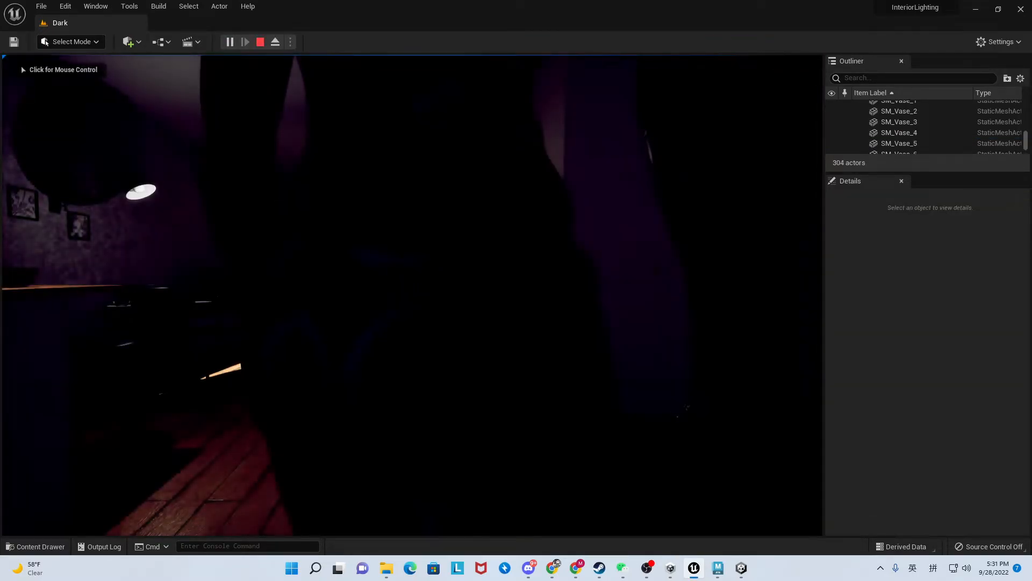
pyautogui.press('w')
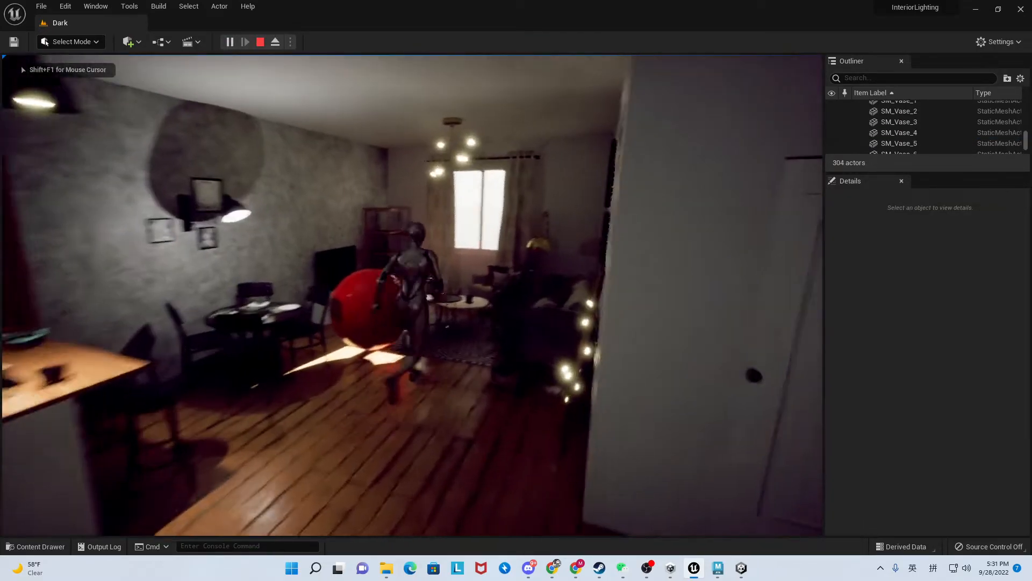
pyautogui.press('space')
pyautogui.press('s')
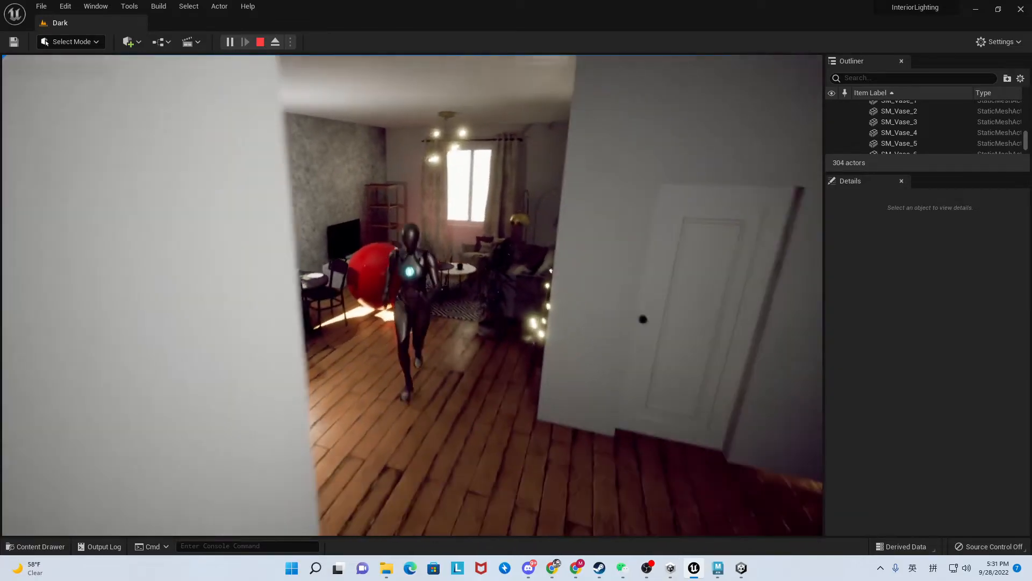
pyautogui.press('w')
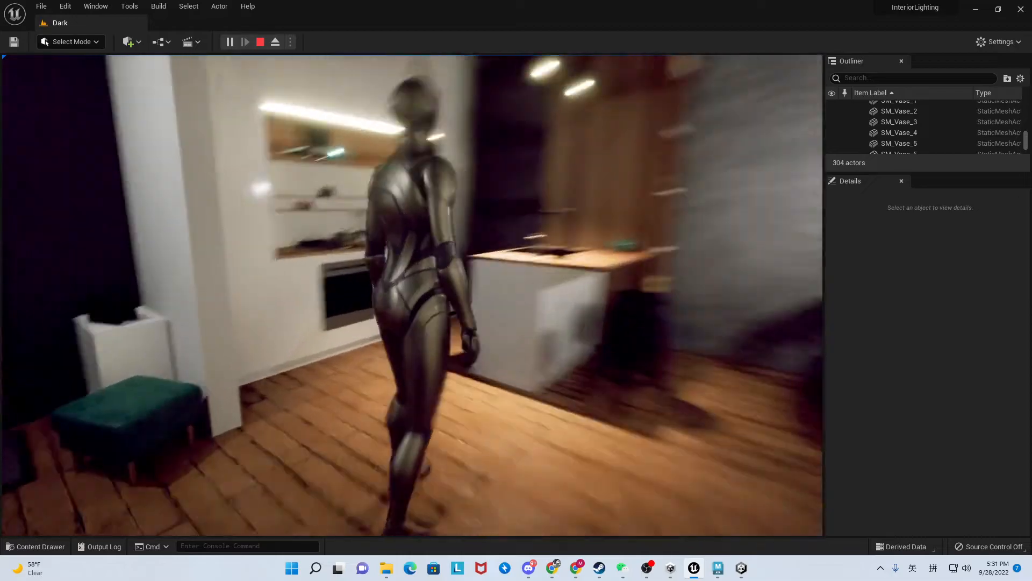
pyautogui.press('w')
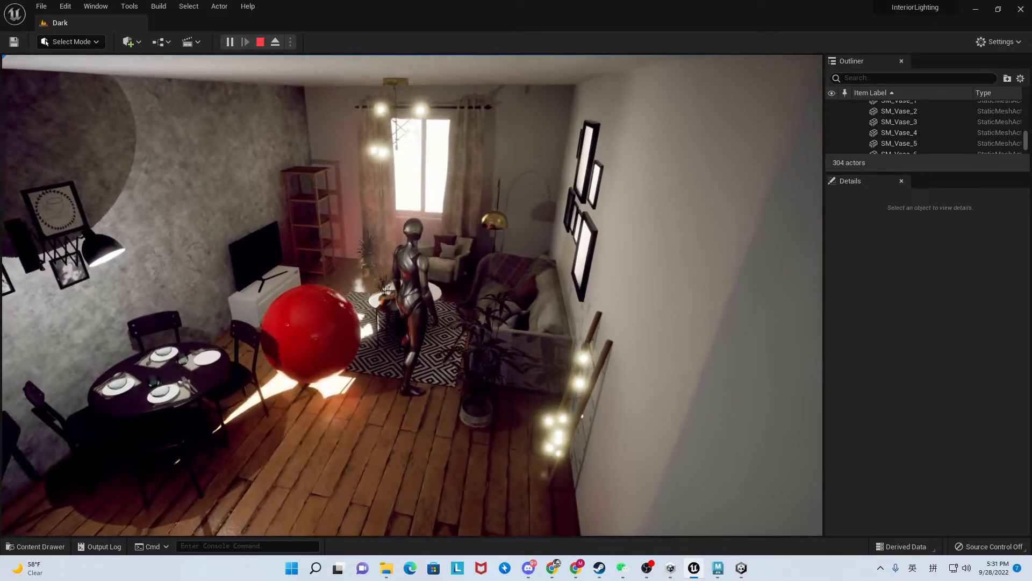
pyautogui.press('s')
pyautogui.press('w')
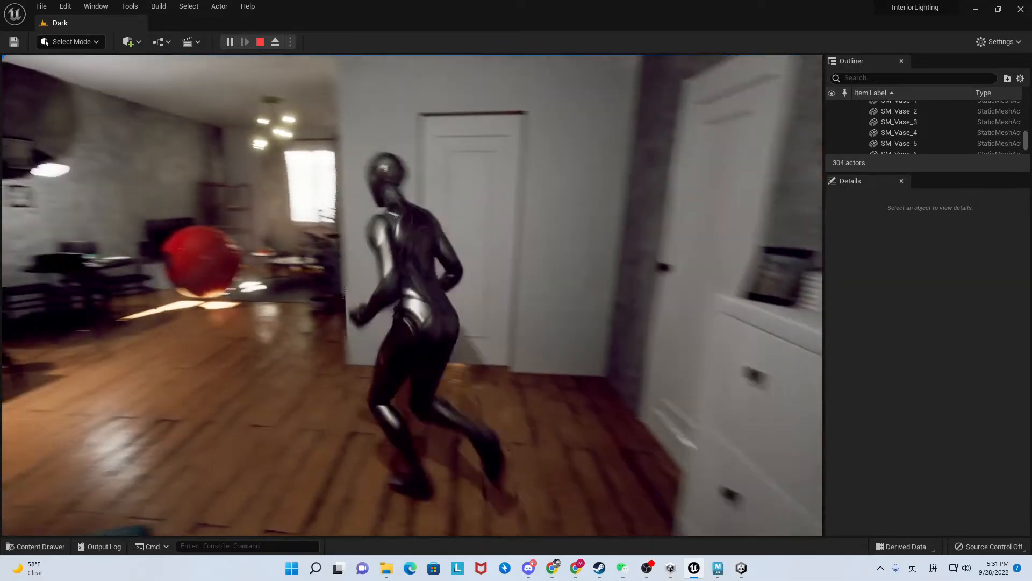
pyautogui.press('Escape')
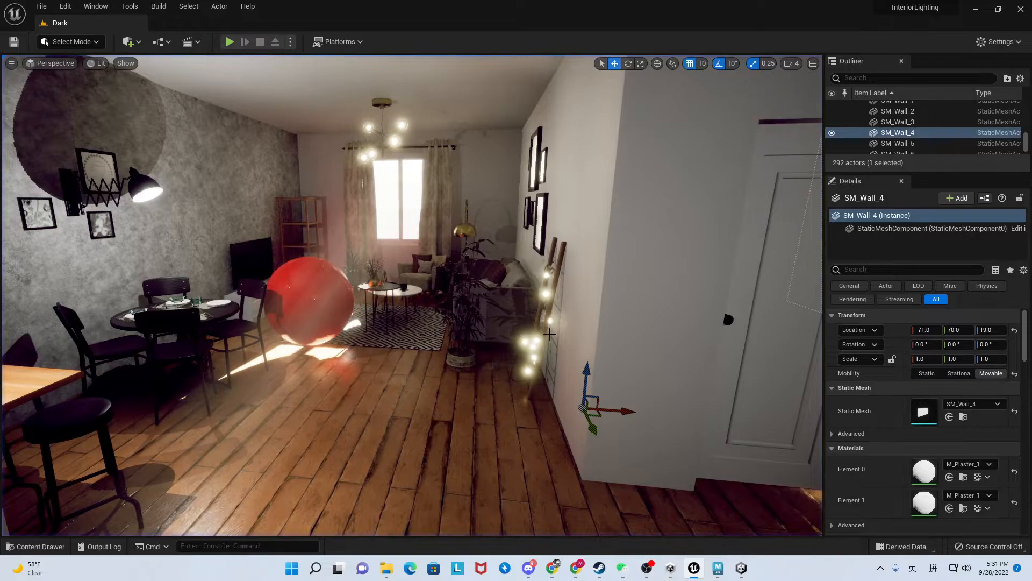